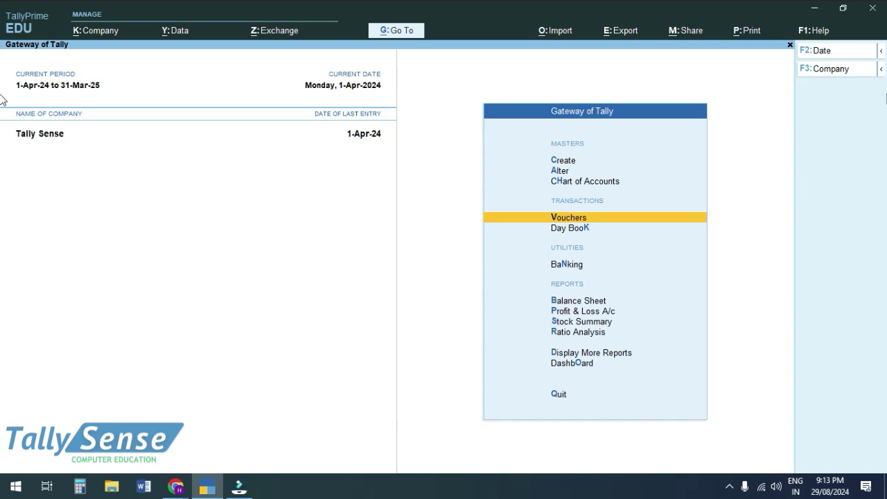
- Open the Day Book and highlight the second payment voucher, worth 4,000
key("Down")
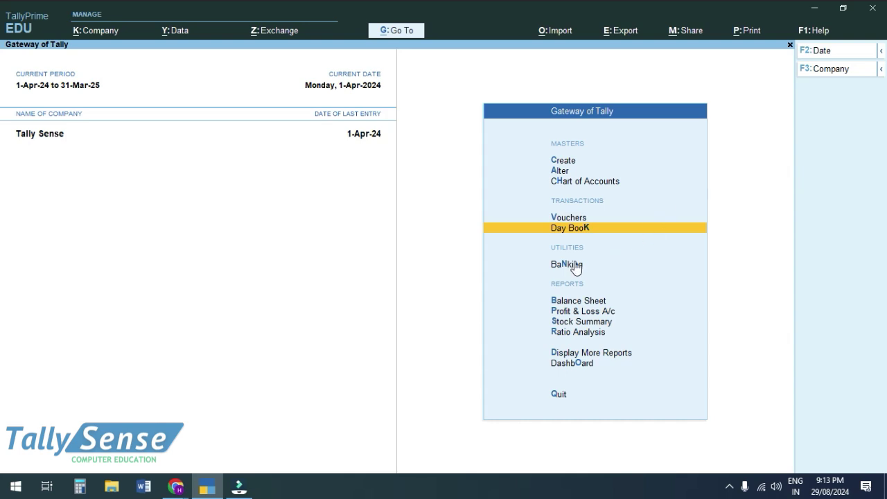
left_click(565, 229)
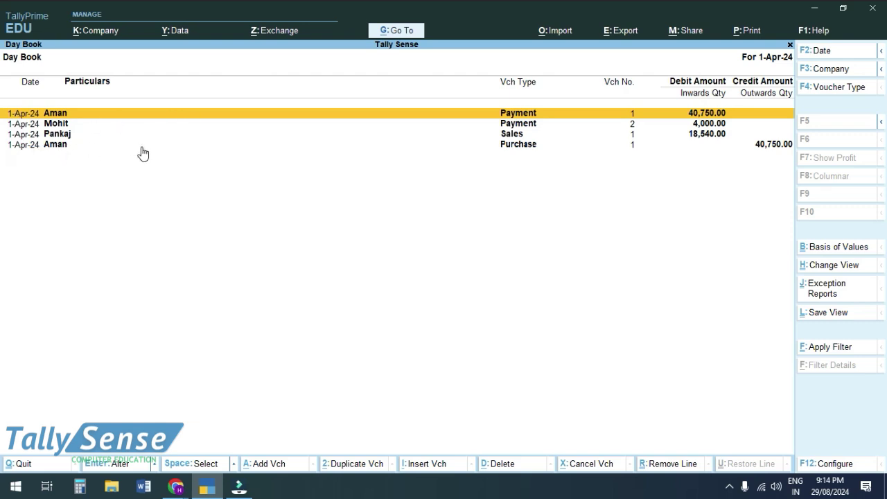
key("Down")
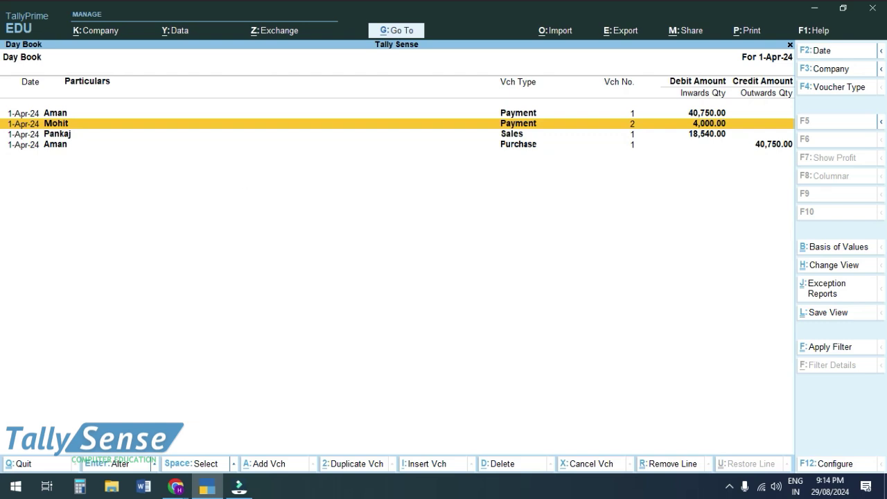
- Open Notepad and write the note "alt+2-duplicate"
left_click(16, 486)
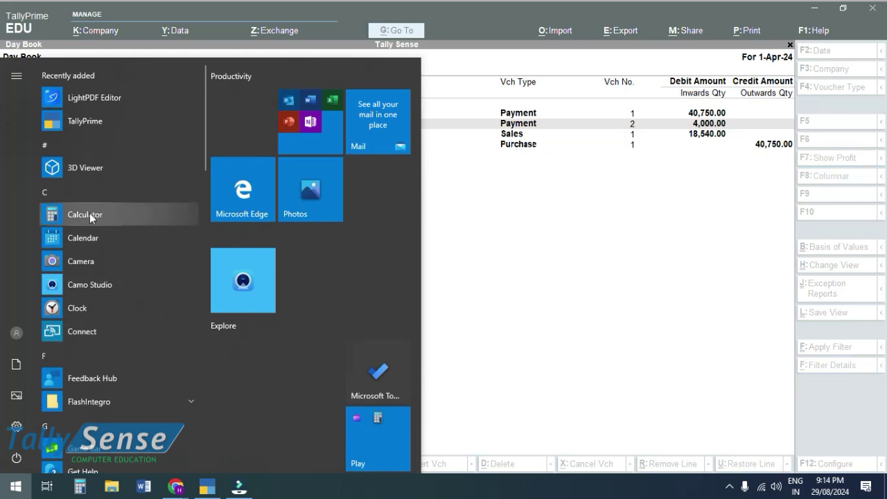
type("no")
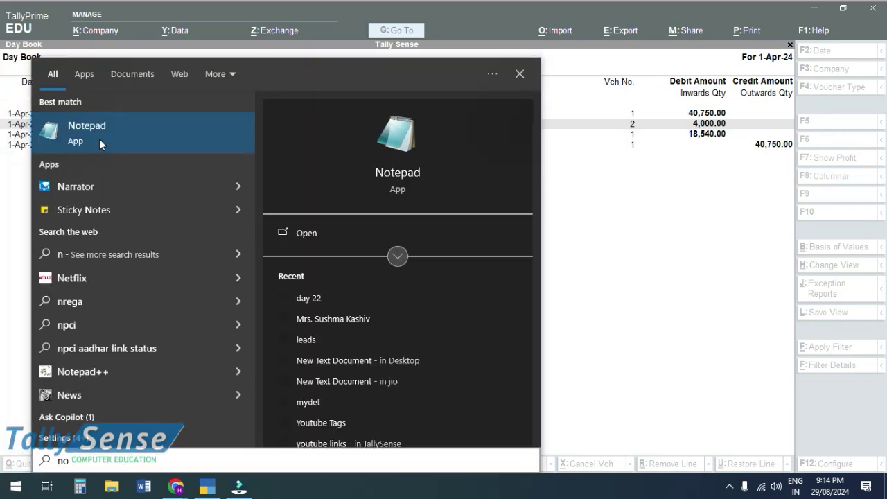
left_click(100, 141)
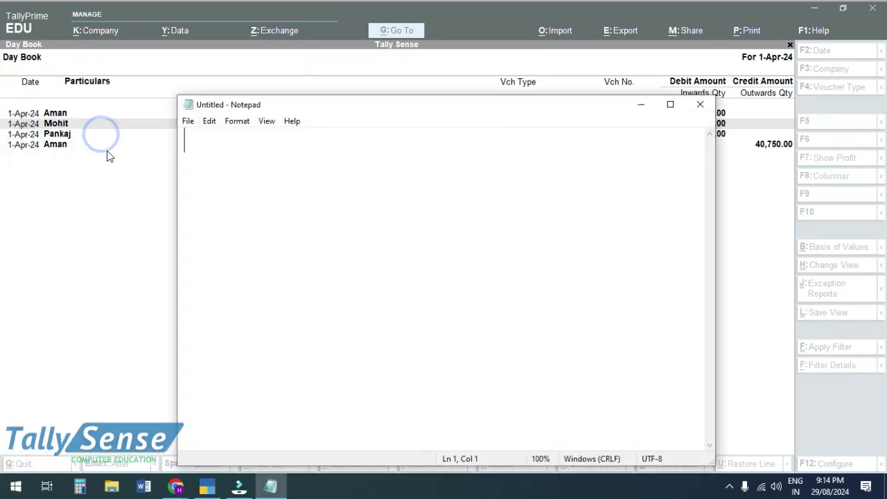
type("al")
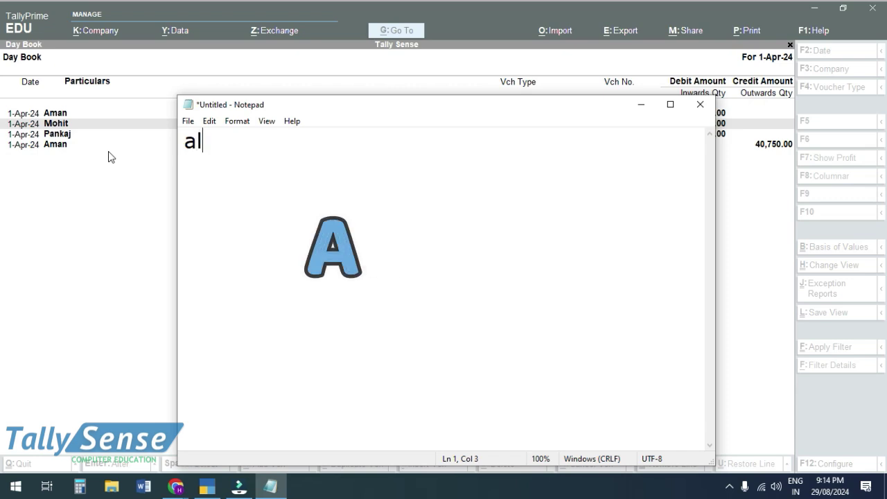
type("t+2")
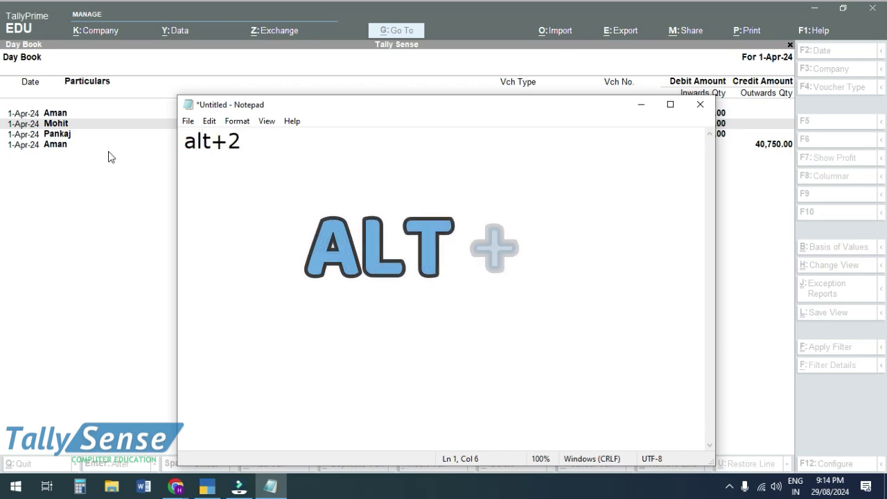
type("-dup")
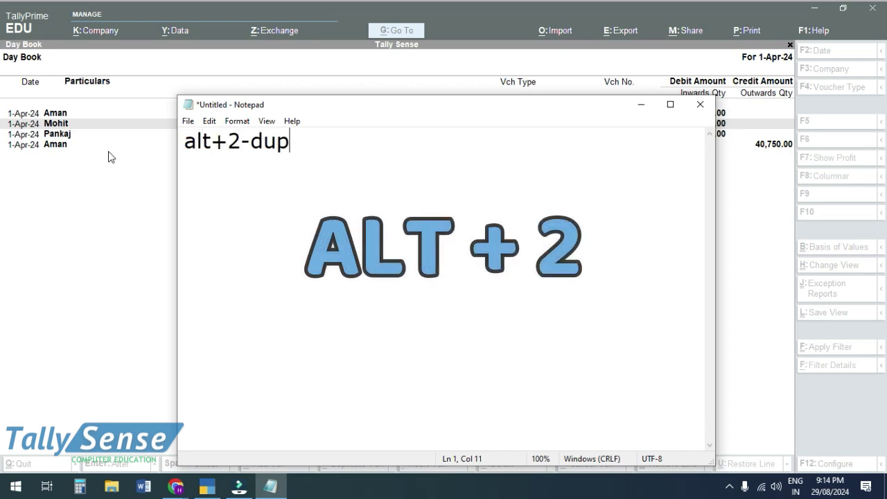
type("licate")
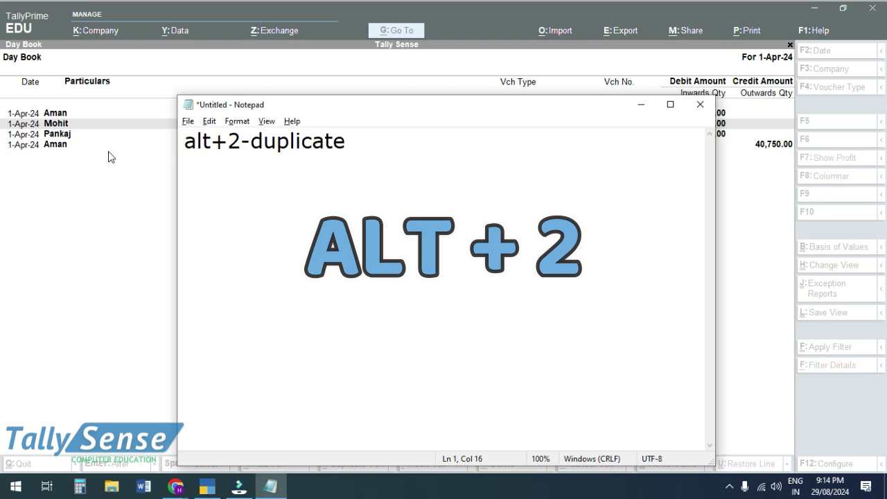
- Switch back to TallyPrime, duplicate payment voucher 2 and accept the copy unchanged
key("alt+Tab")
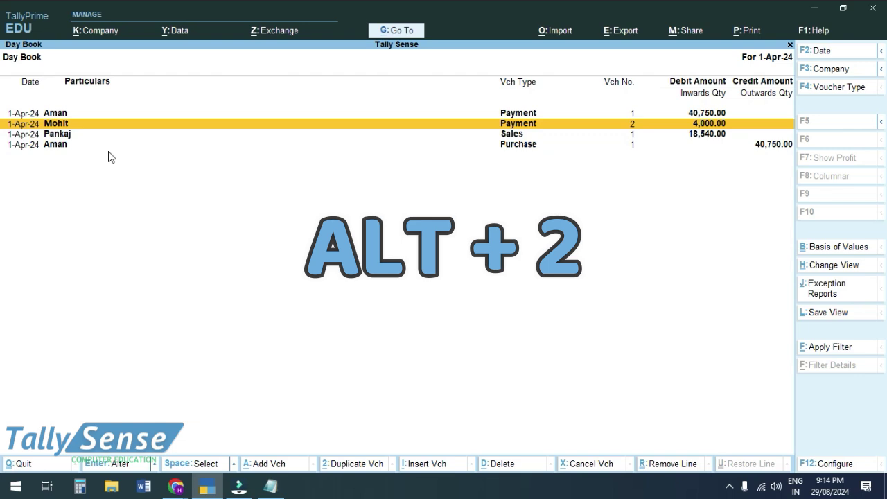
key("Down")
key("Up")
key("alt")
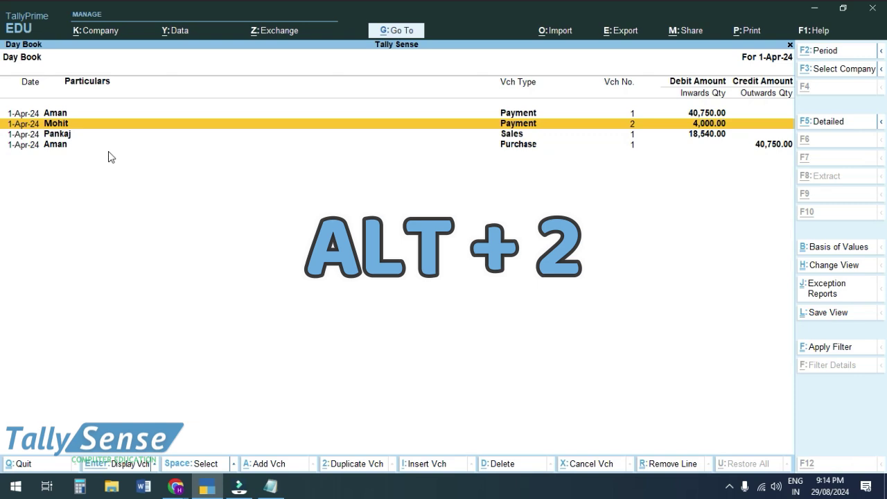
key("alt+2")
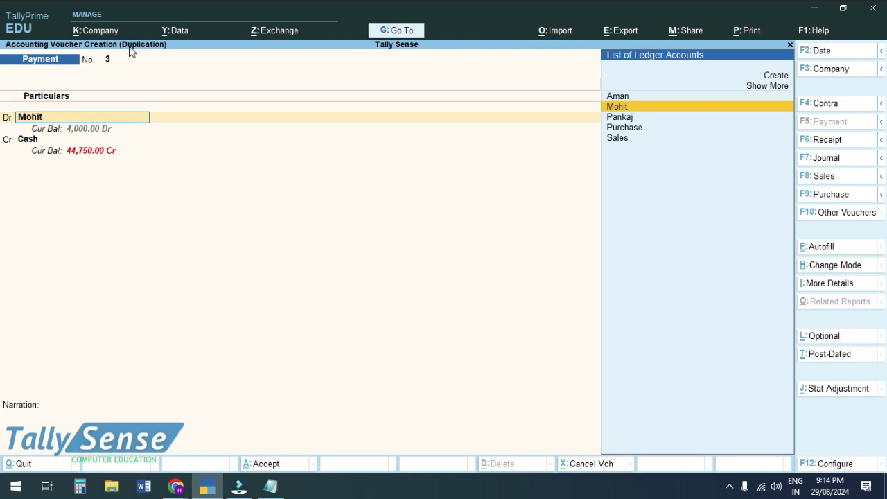
key("ctrl+a")
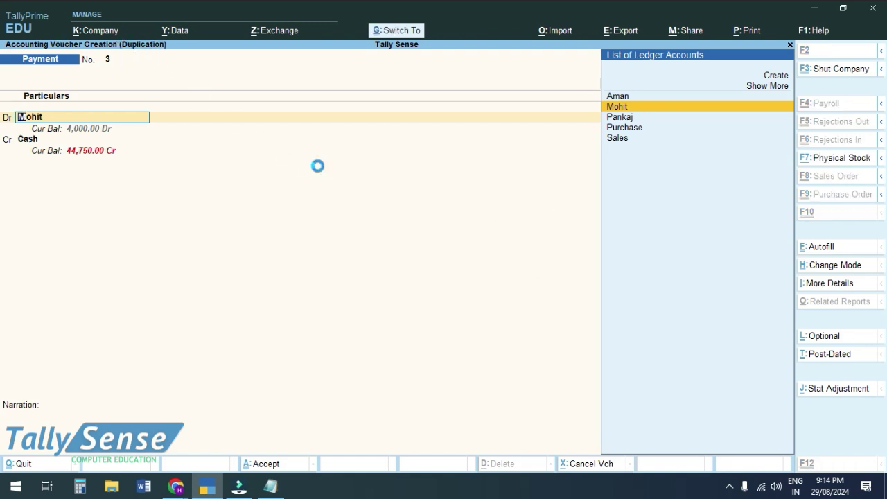
- Duplicate the newly added payment voucher 3 in the Day Book and accept the copy
left_click(71, 136)
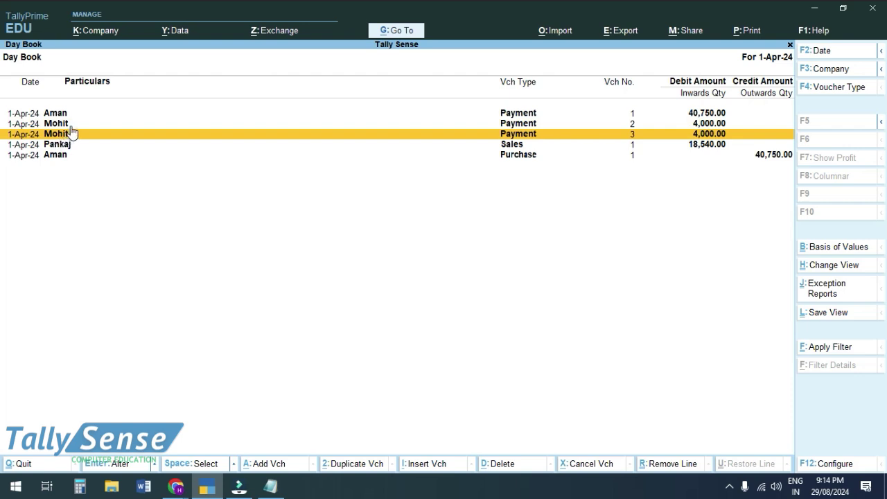
left_click(72, 127)
left_click(74, 136)
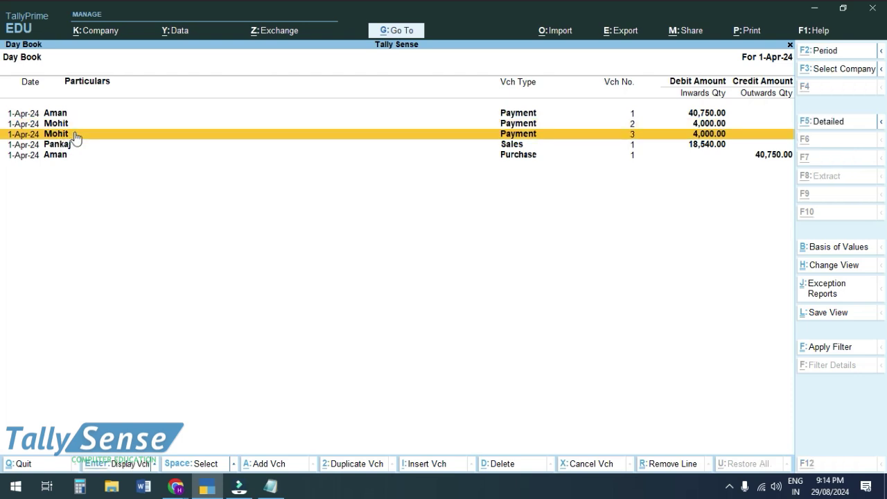
key("alt+2")
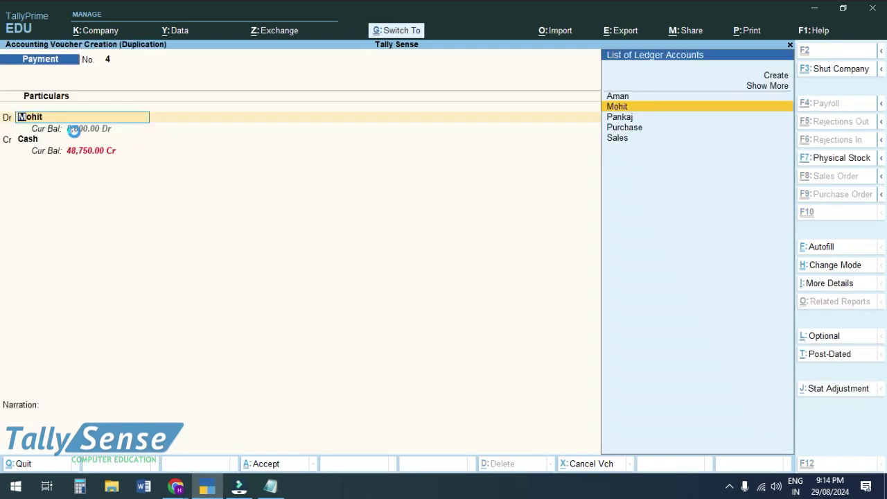
key("ctrl+a")
- Select payment voucher 2 in the Day Book, duplicate it once more and accept the copy
key("Up")
key("Up")
key("Down")
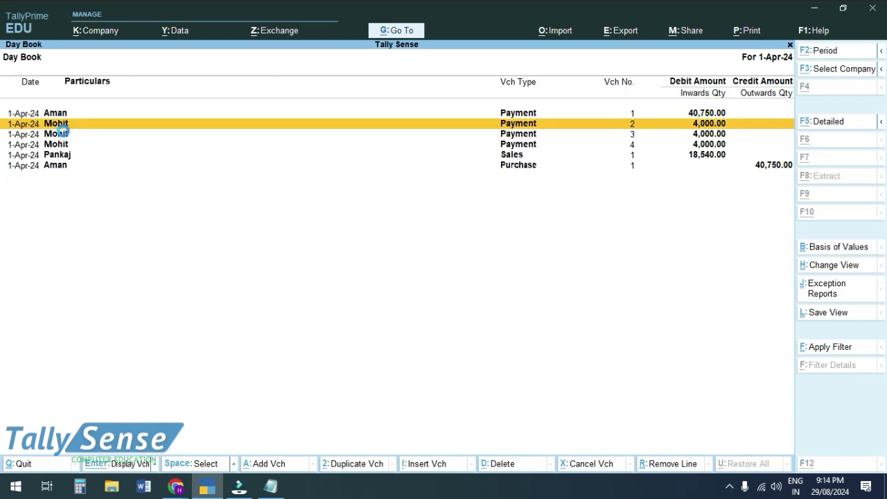
key("alt+2")
key("ctrl+a")
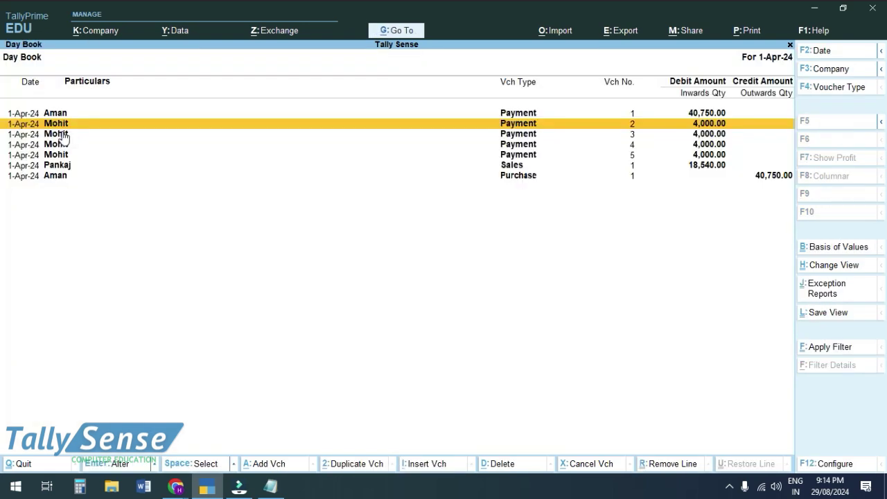
- Review the 4,000 payment entries in the Day Book one by one, finishing on voucher 3
key("Down")
key("Down")
key("Up")
key("Up")
key("Down")
key("Down")
key("Up")
key("Down")
key("Up")
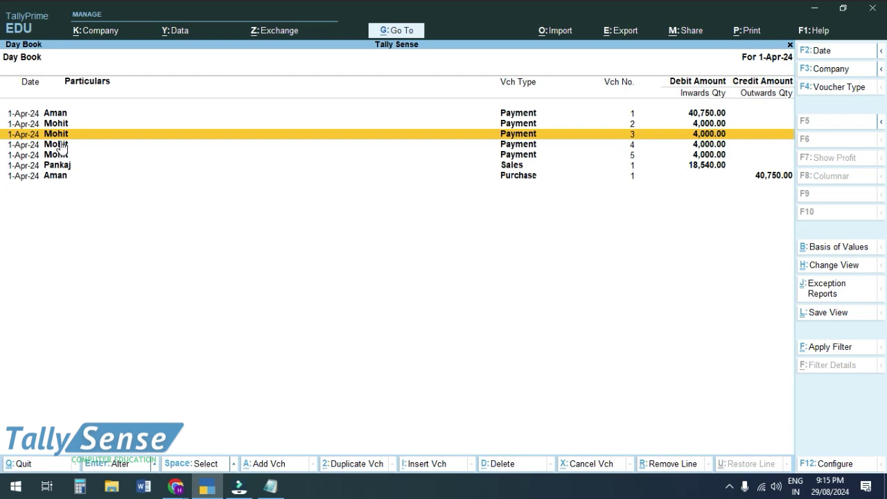
- Duplicate payment voucher 3 with the voucher date set to 2-Apr-24 and accept it
key("ctrl")
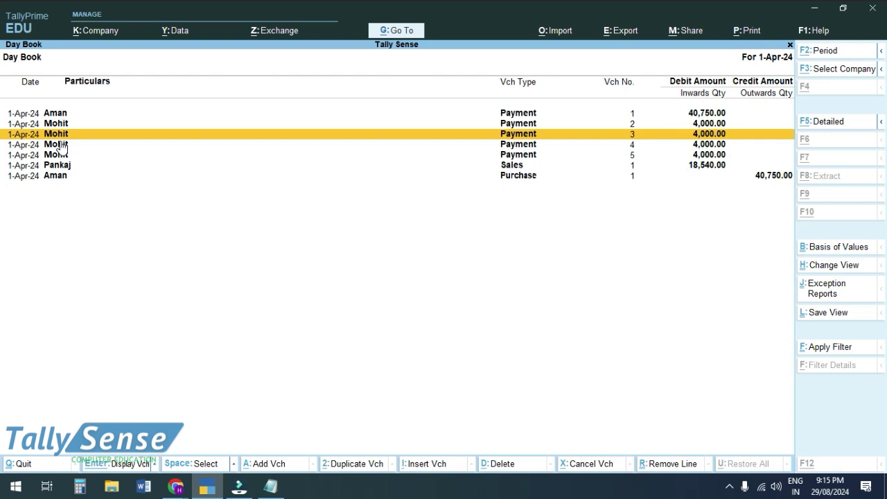
key("alt+2")
key("Return")
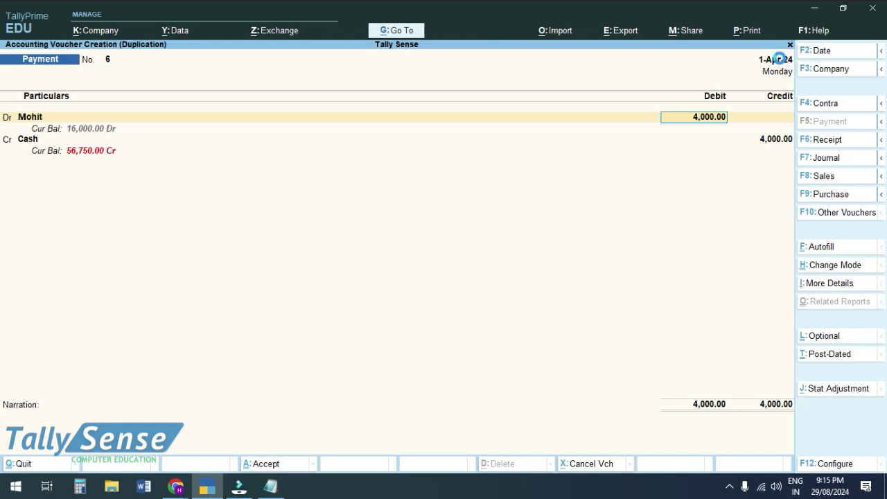
left_click(780, 60)
key("ctrl+a")
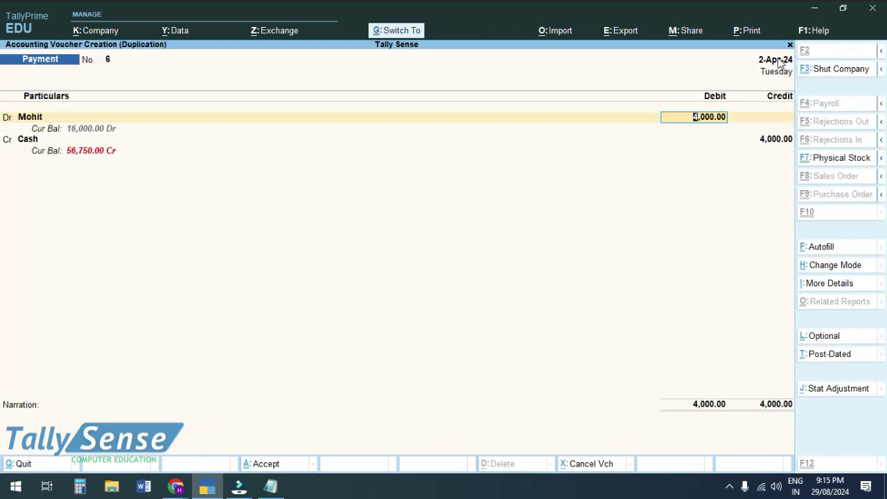
key("ctrl+a")
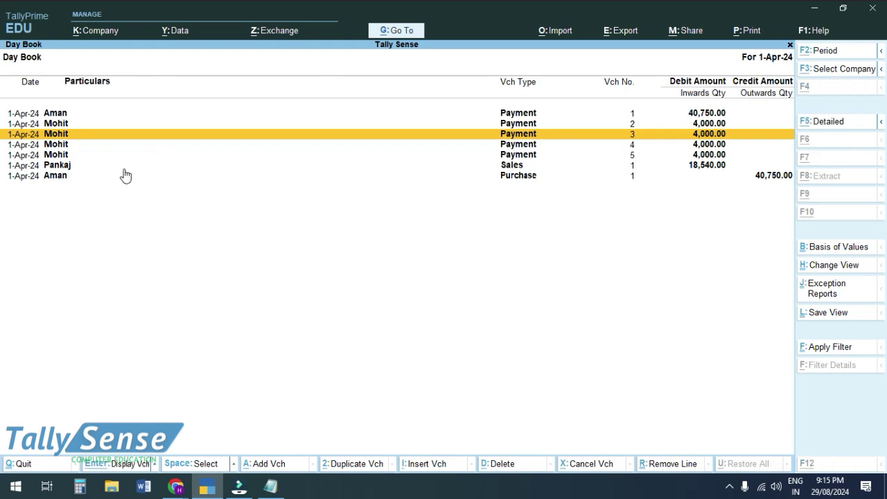
- Duplicate payment voucher 3 again as voucher 7, dated 2-4-2024, and return to the Day Book
key("alt+2")
key("F2")
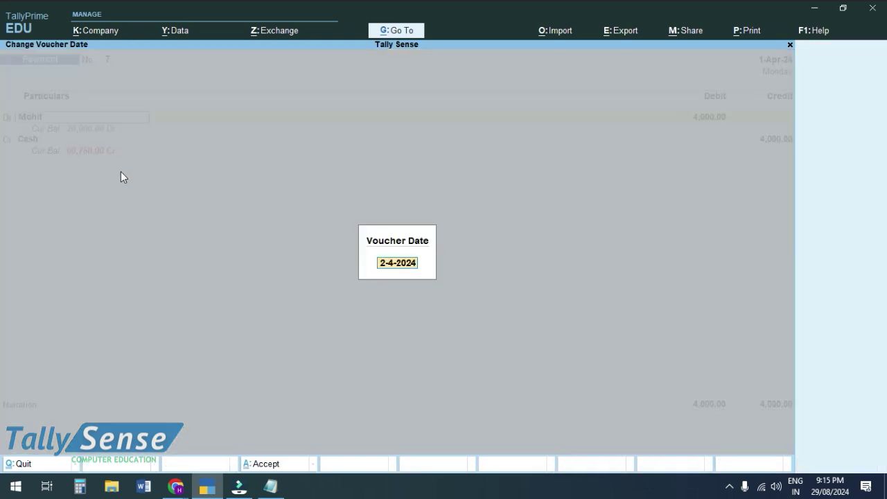
key("Escape")
key("Escape")
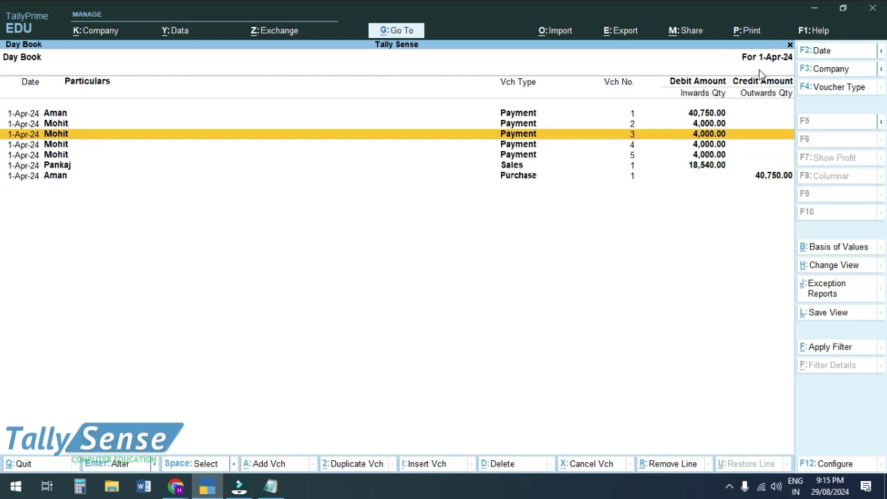
- Change the Day Book period to run from 1-4-2024 to 2-4-2024
key("alt")
key("alt+F2")
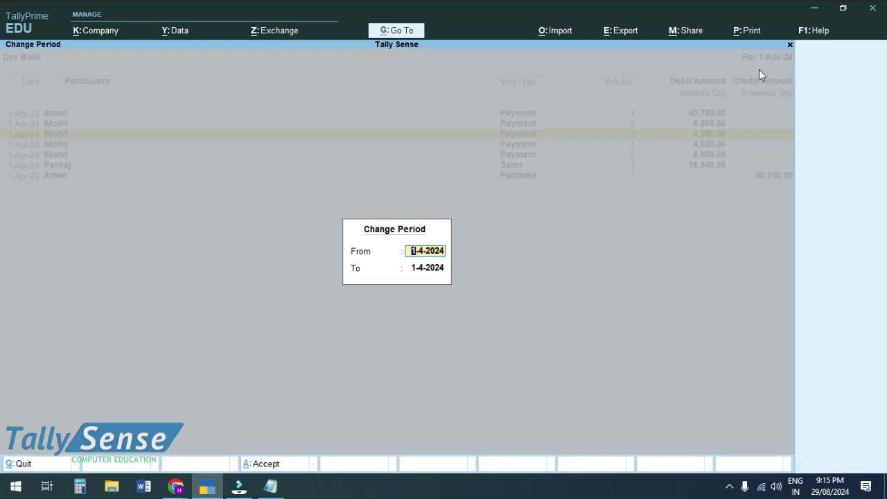
key("Return")
type("2-4")
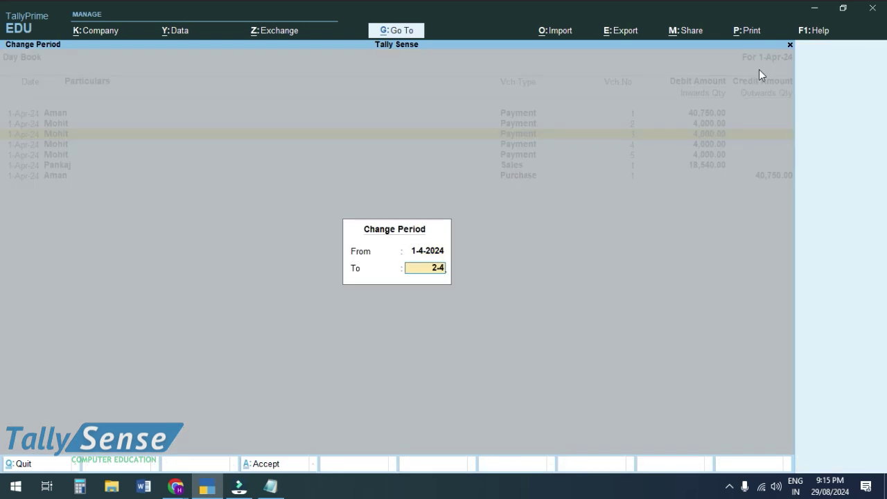
key("Return")
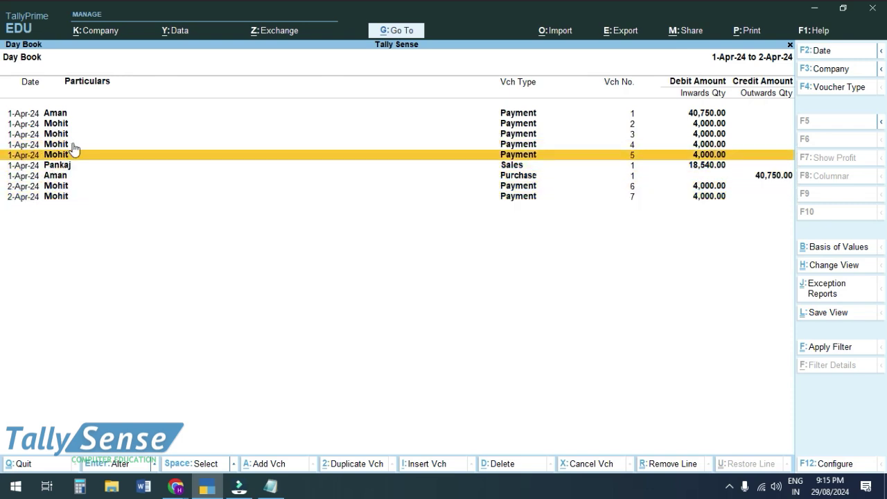
- Check the Notepad note and the lesson topics slide in the browser, and return to the TallyPrime Day Book
key("alt+Tab")
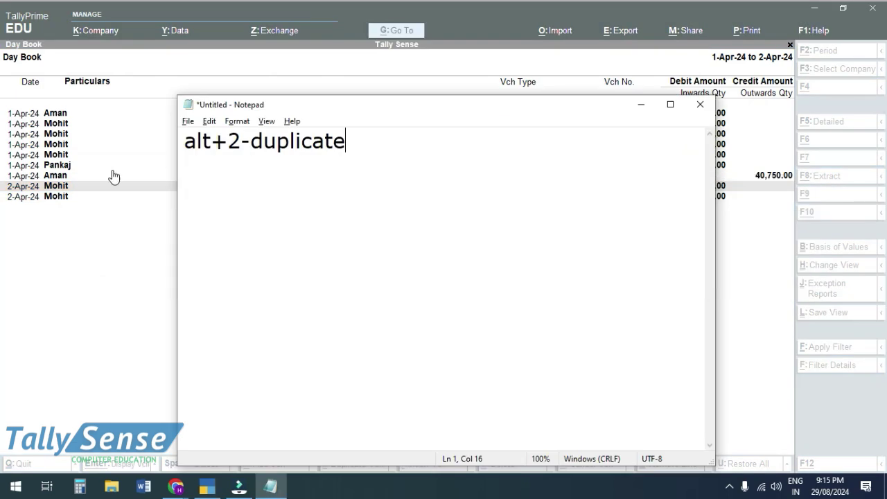
key("alt+Tab")
left_click(332, 208)
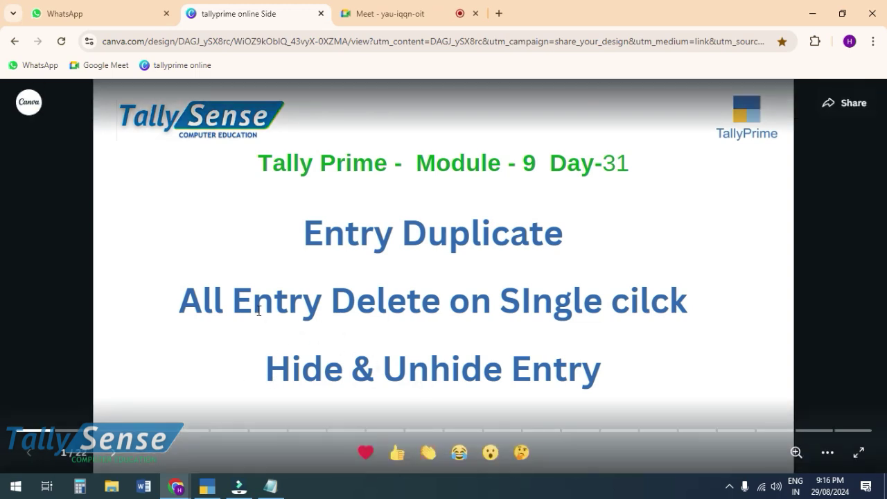
key("alt+Tab")
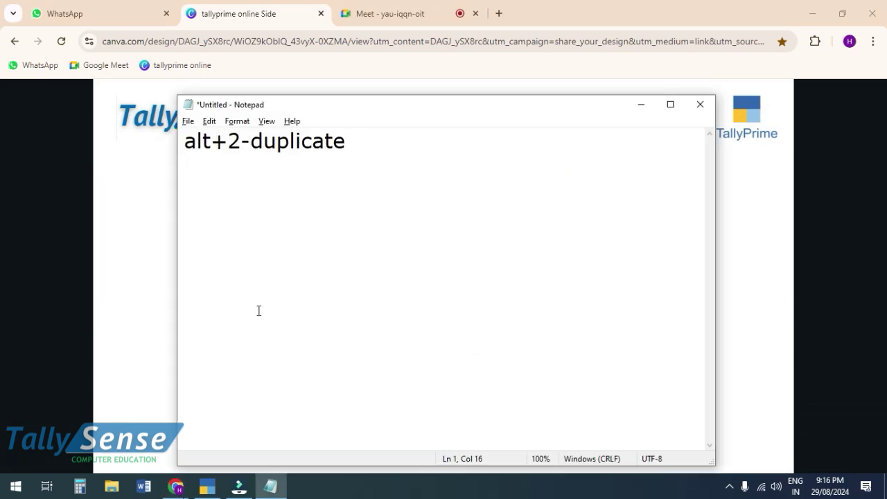
key("alt+Tab")
key("Tab")
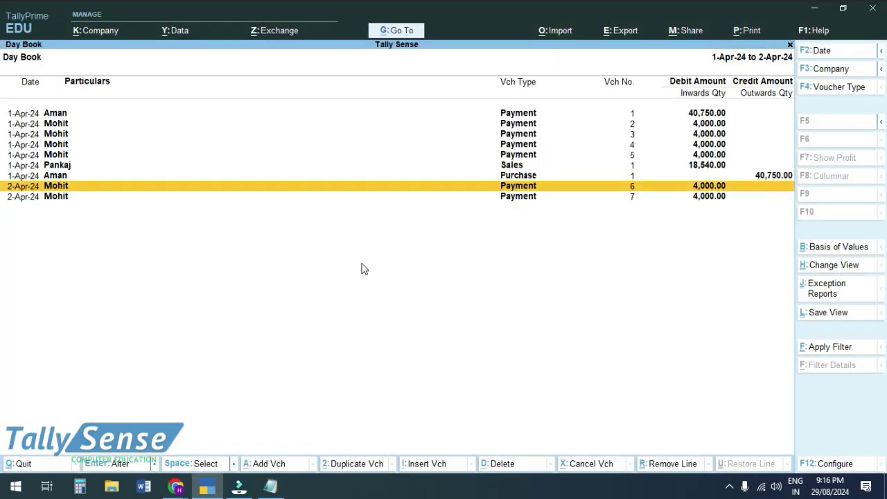
- Go back up through the Day Book entries to the first payment voucher
key("Up")
key("Up")
key("Up")
key("Up")
key("Up")
key("Up")
key("Up")
key("Down")
key("Up")
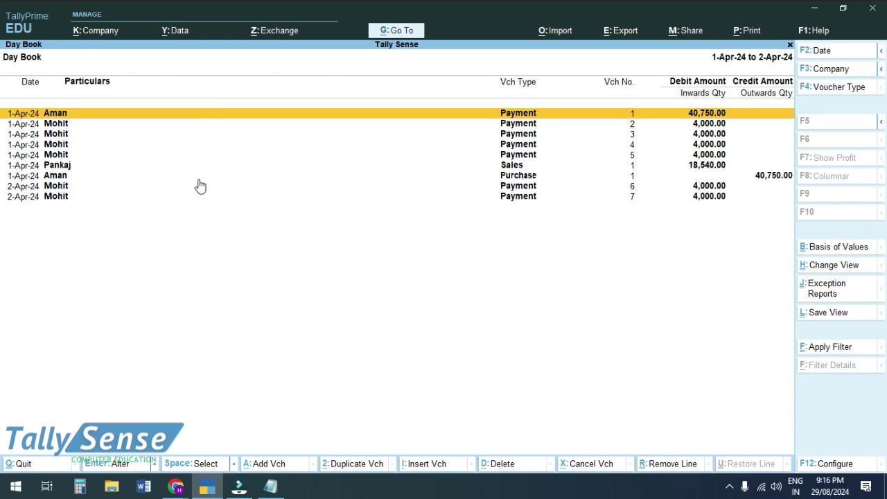
- Add a blank line to the Notepad note, and hide the first payment voucher in the TallyPrime Day Book
key("alt+Tab")
key("Return")
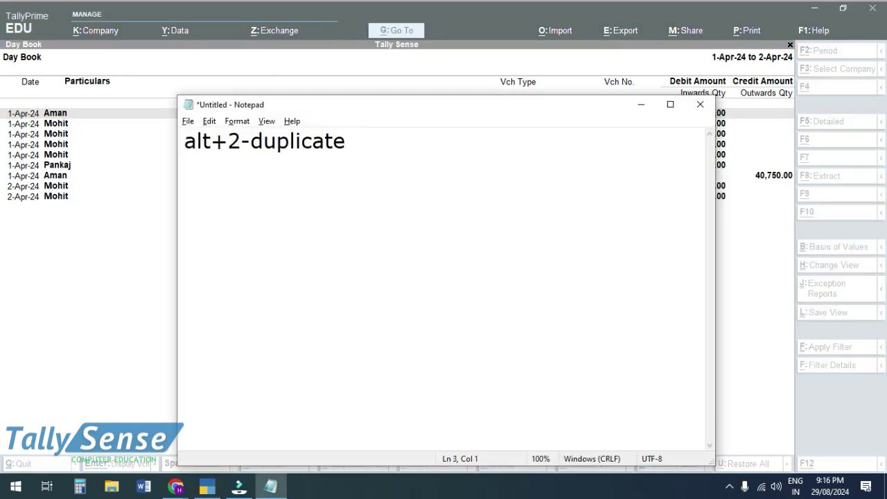
key("alt+Tab")
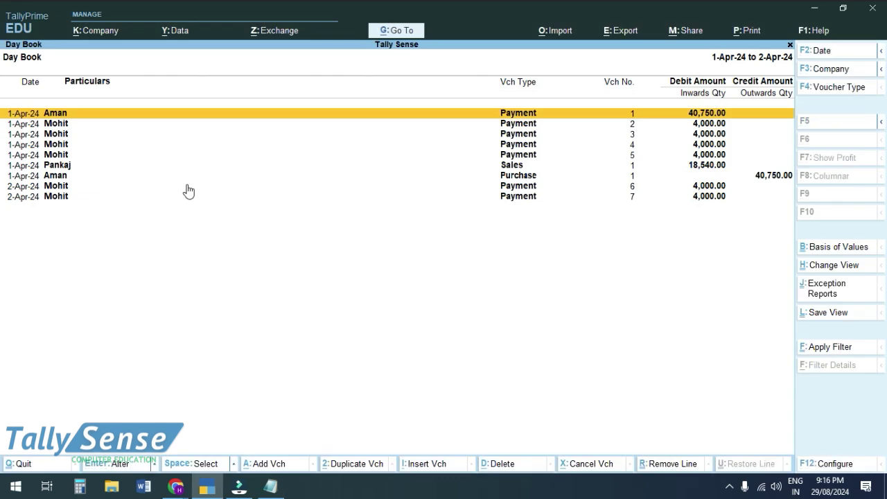
key("ctrl+r")
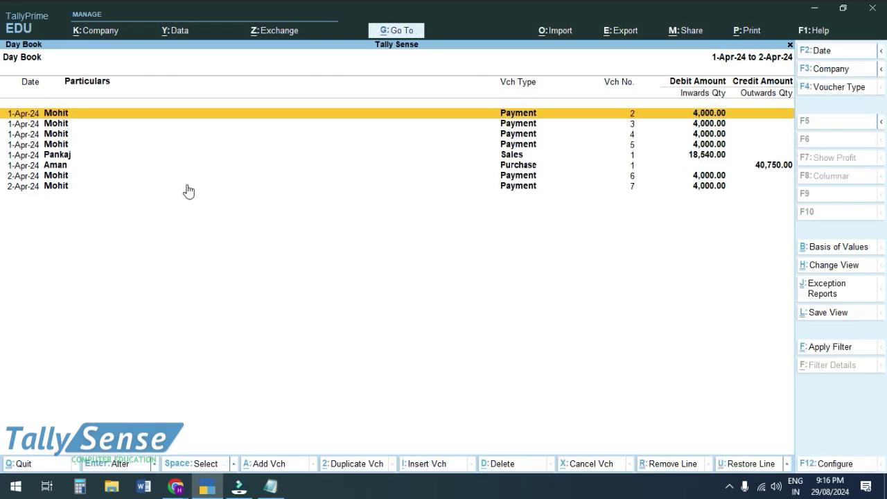
- Record the hide shortcut in the Notepad note as "ctrl+r-hide entry"
key("alt+Tab")
type("ct")
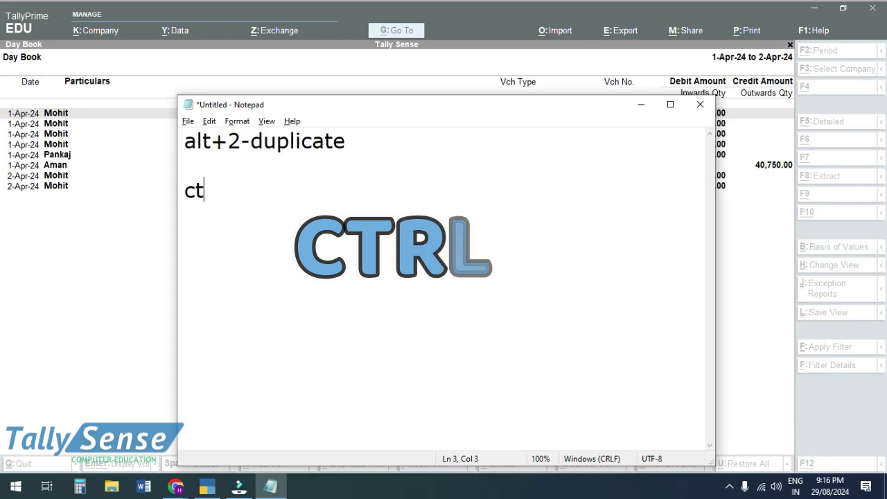
type("rl+r-")
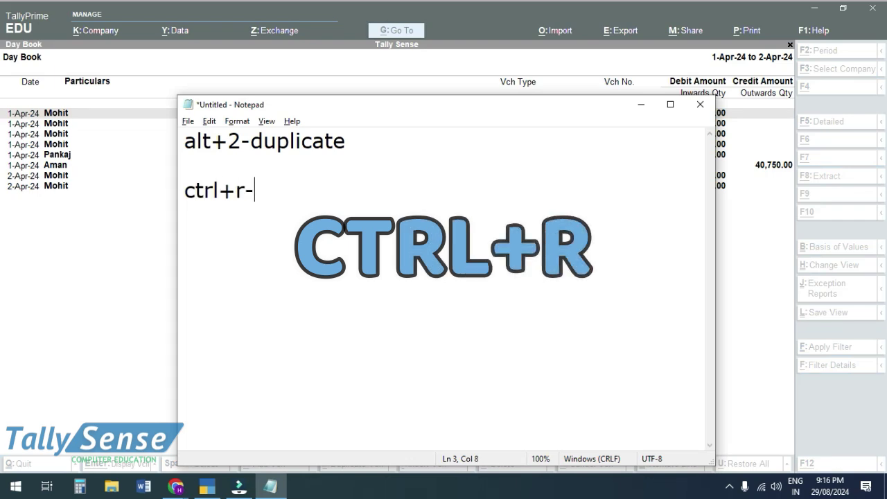
type("hide")
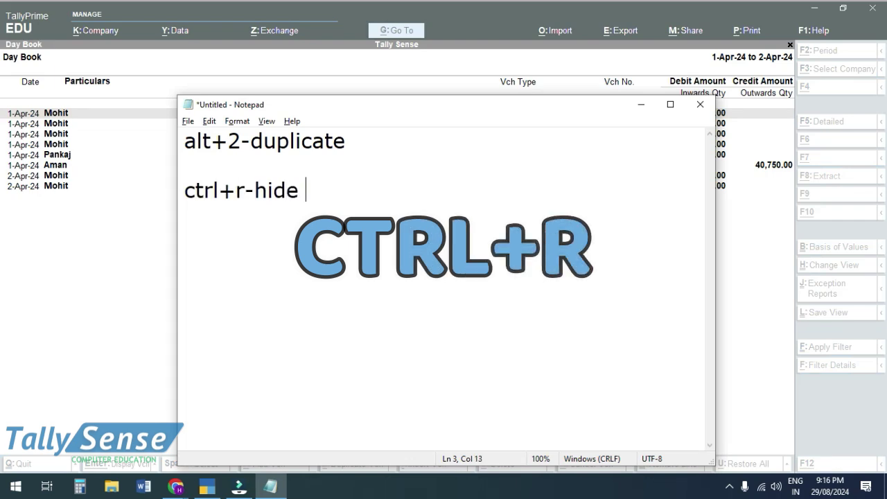
type(" entry")
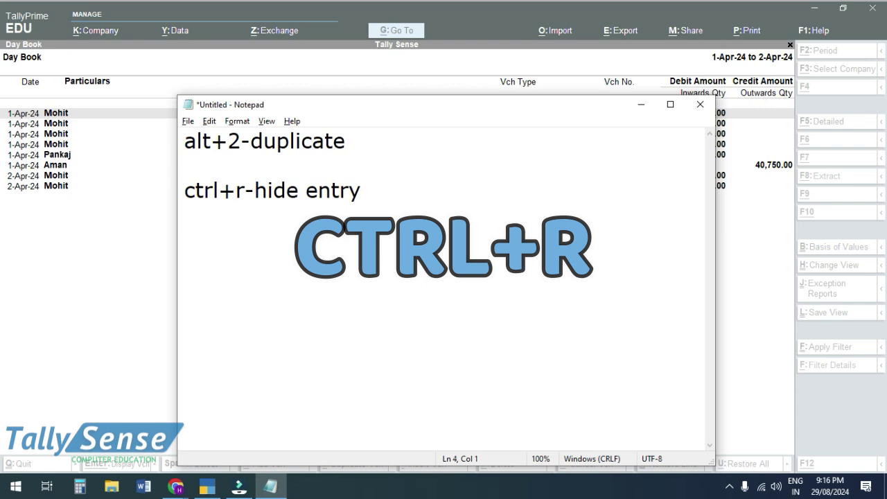
- Return to TallyPrime and hide every remaining voucher in the Day Book, one line at a time
key("alt+Tab")
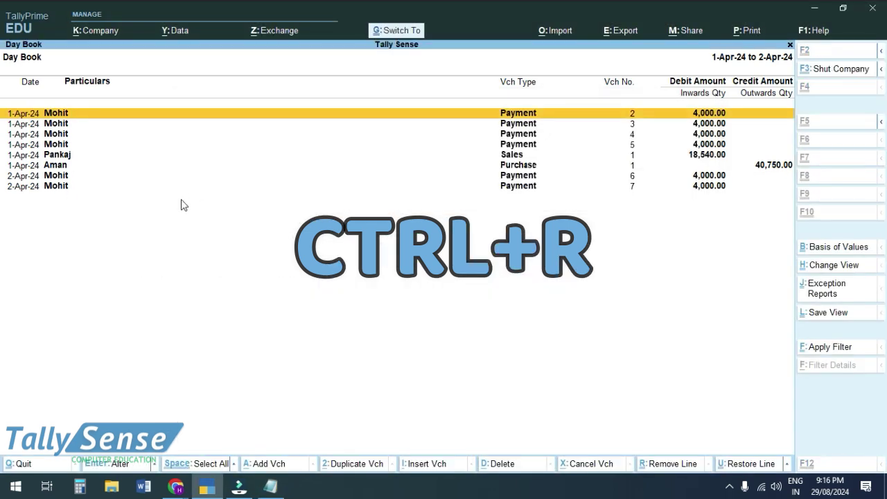
key("ctrl+r")
key("ctrl+r")
key("ctrl+r")
key("ctrl+r")
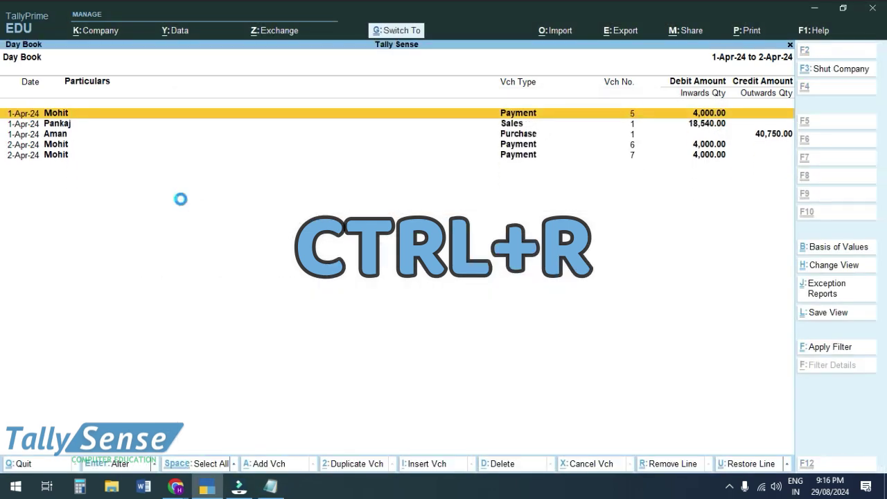
key("ctrl+r")
key("ctrl+r")
key("ctrl+r")
key("ctrl+r")
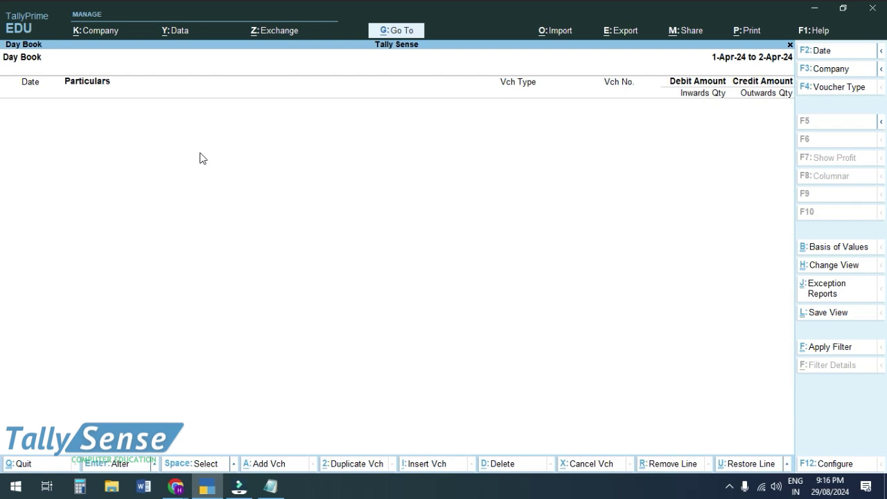
- Switch to Notepad and add the line "ctrl+u-unhide entry" below the hide shortcut
key("alt+Tab")
key("Return")
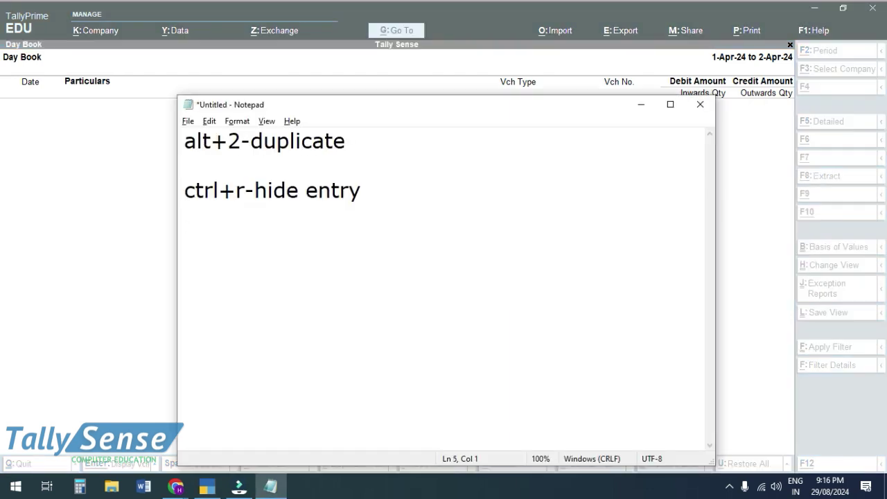
type("ctrl+u")
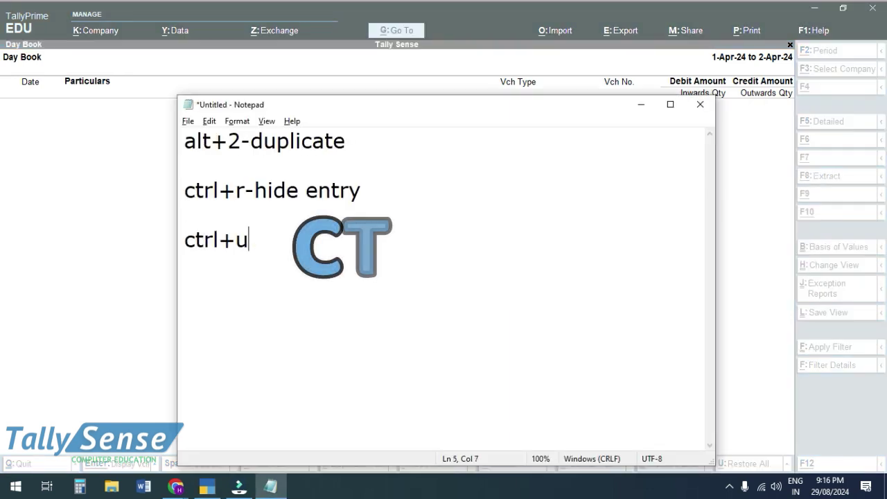
type("-undo")
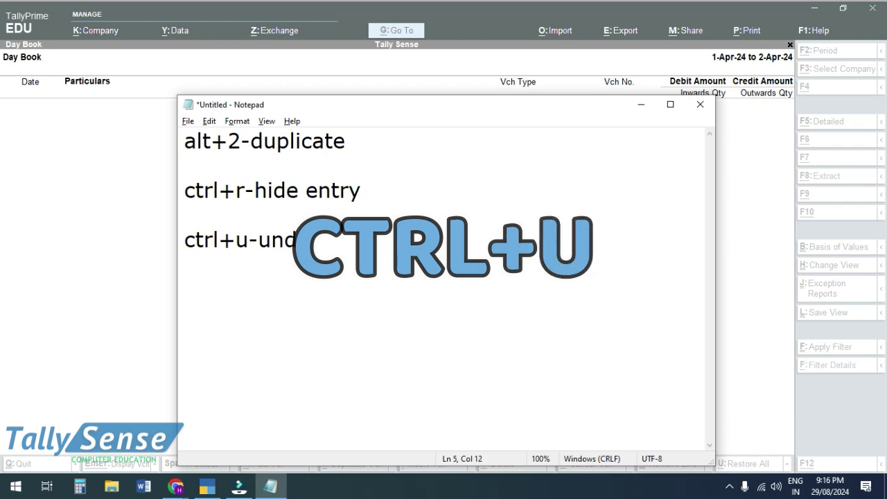
key("BackSpace")
type("hide entr")
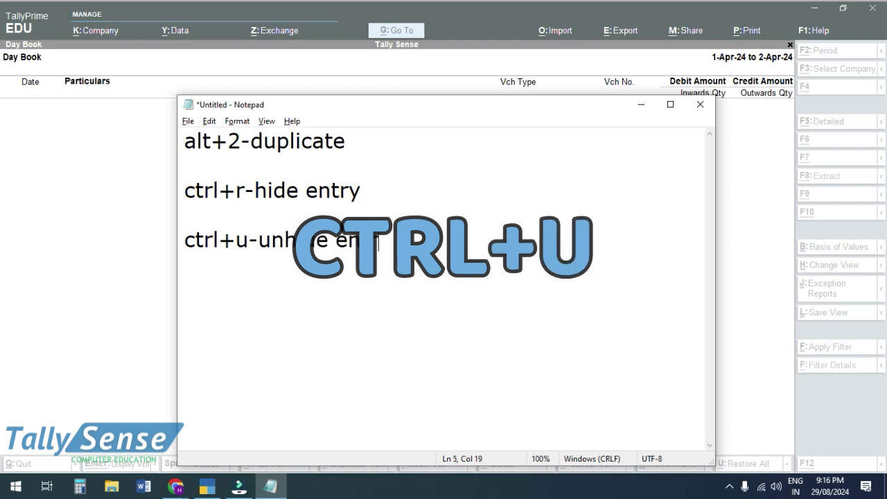
type("y")
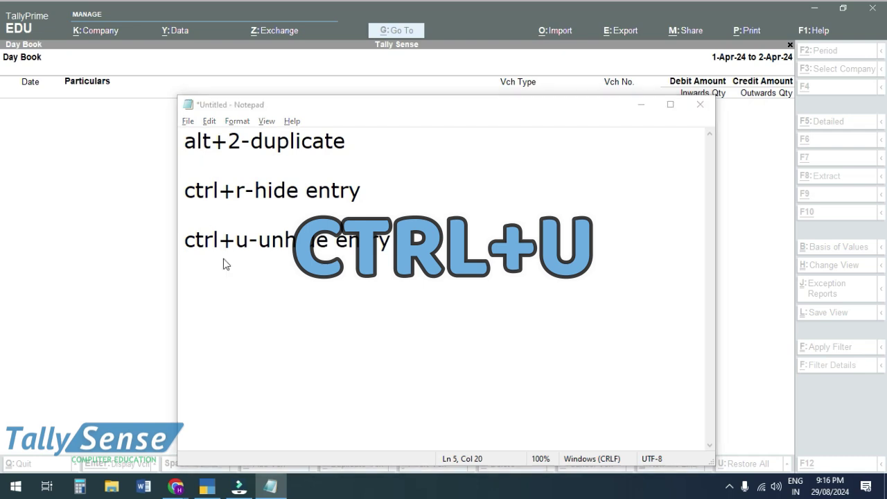
- Return to TallyPrime and restore all the hidden vouchers in the Day Book
key("alt+Tab")
key("ctrl")
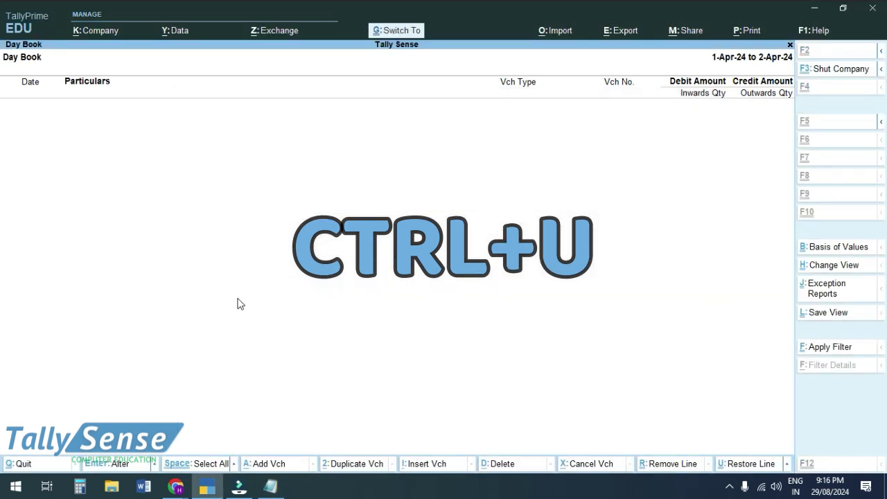
key("ctrl+u")
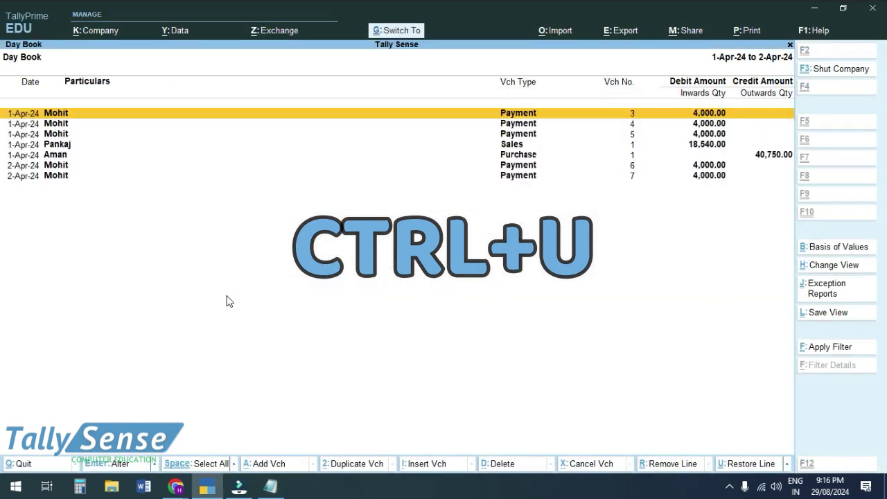
key("ctrl")
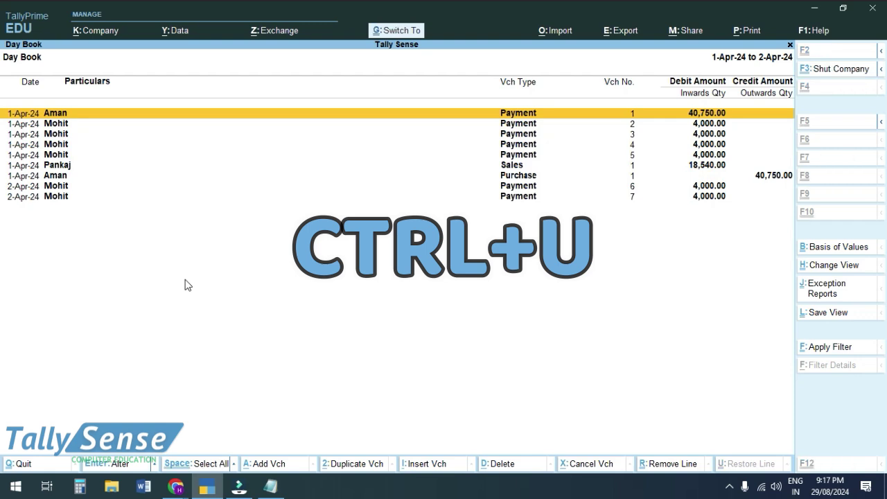
- Hide all the Day Book vouchers again, from the first payment voucher down to the last entry
key("ctrl+r")
key("ctrl+r")
key("ctrl+r")
key("ctrl+r")
key("ctrl+r")
key("ctrl+r")
key("ctrl+r")
key("ctrl+r")
key("ctrl+r")
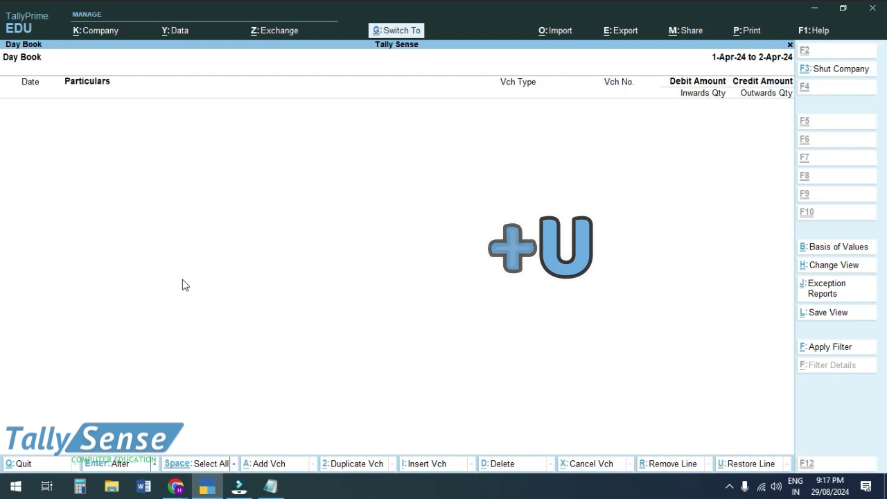
- Unhide the Day Book lines one by one until all vouchers are listed again
key("ctrl+u")
key("ctrl+u")
key("ctrl+u")
key("ctrl+u")
key("ctrl+u")
key("ctrl+u")
key("ctrl+u")
key("ctrl+u")
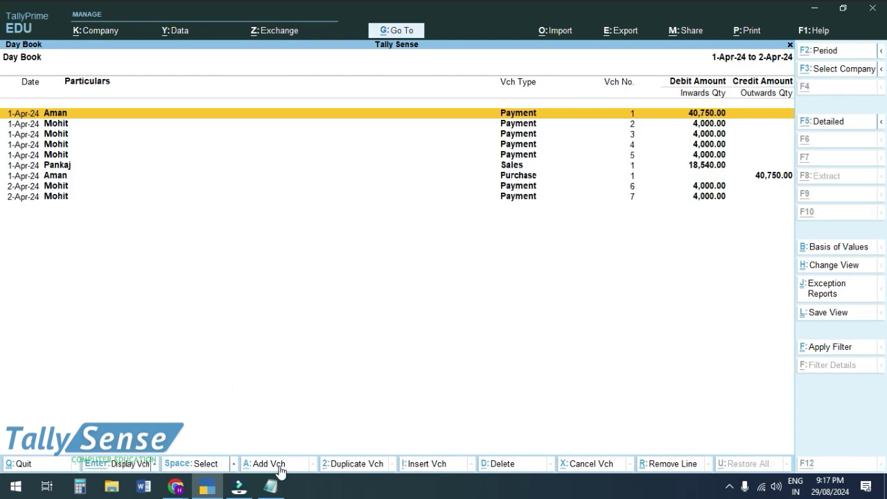
- Check the lesson topics slide and the Google Meet tab in the browser, and return to the TallyPrime Day Book
key("alt+Tab")
key("alt+Tab")
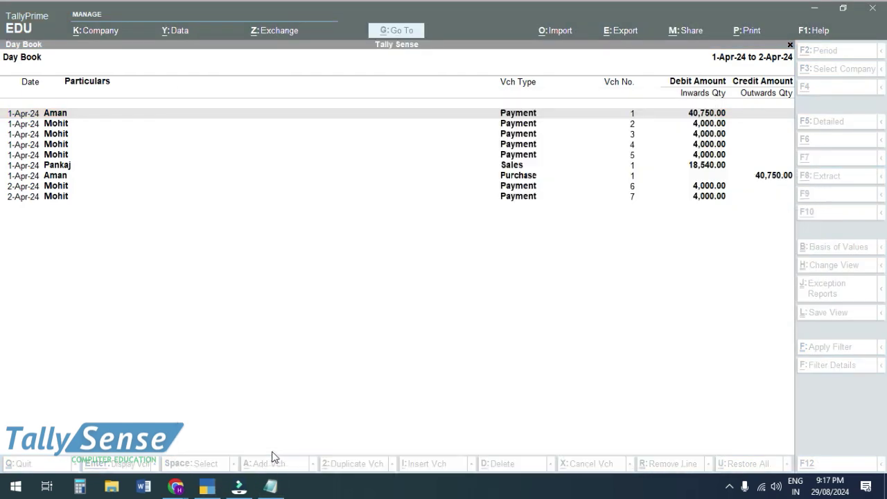
key("alt+Tab")
key("Tab")
key("alt+Tab")
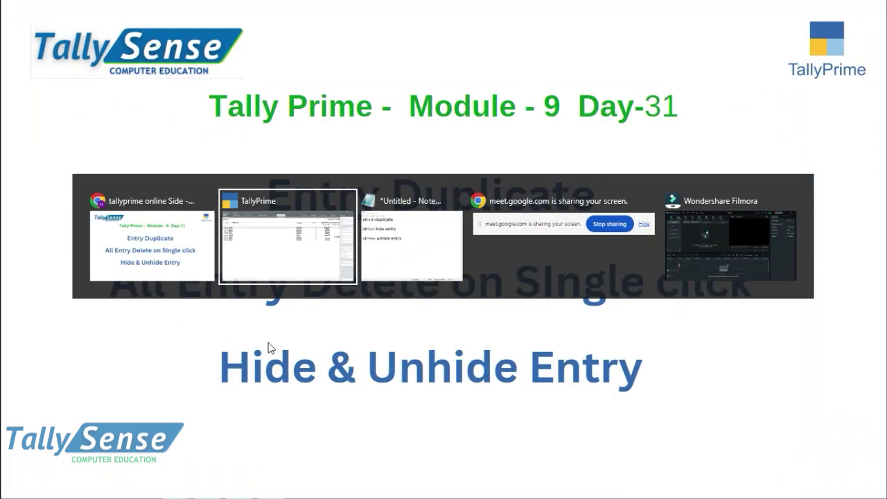
key("alt+Tab")
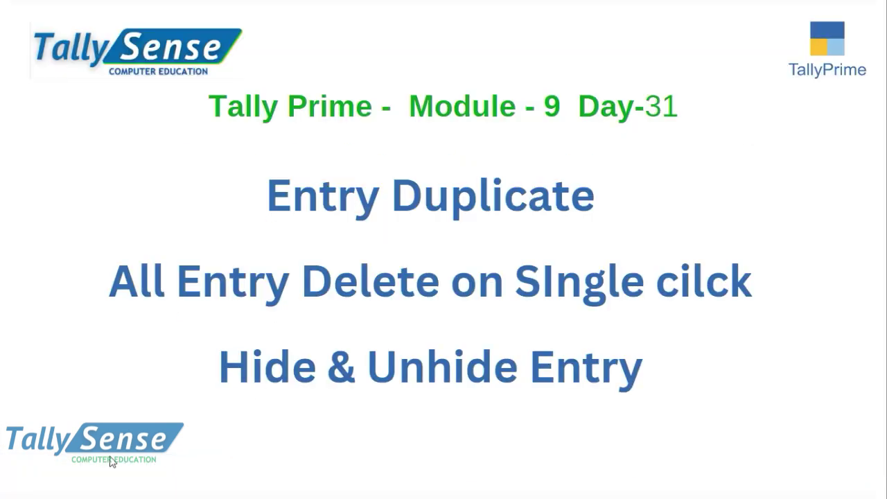
key("Escape")
left_click(385, 19)
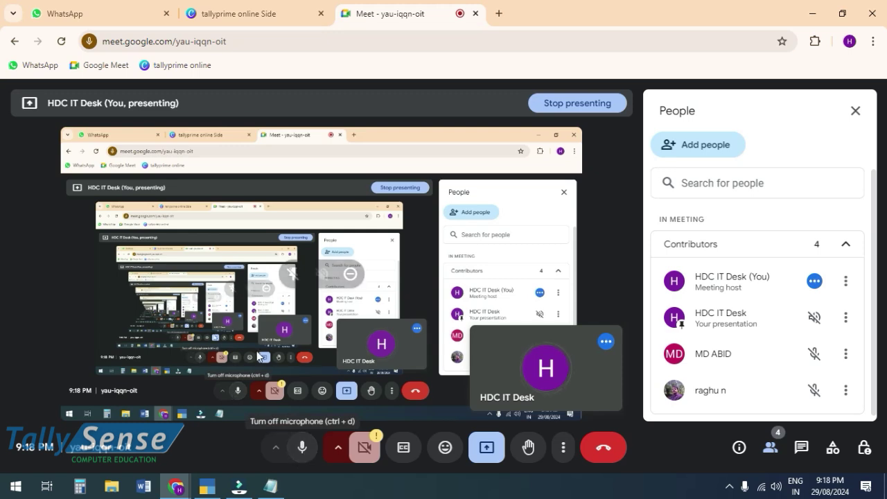
left_click(207, 487)
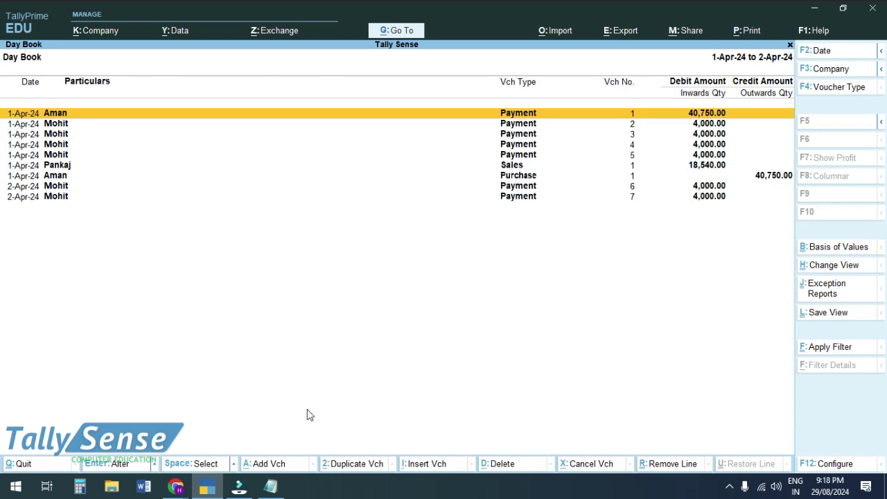
- Switch to Notepad and start another shortcut line with "c", leaving a blank line below the unhide note
left_click(281, 488)
key("Return")
key("Return")
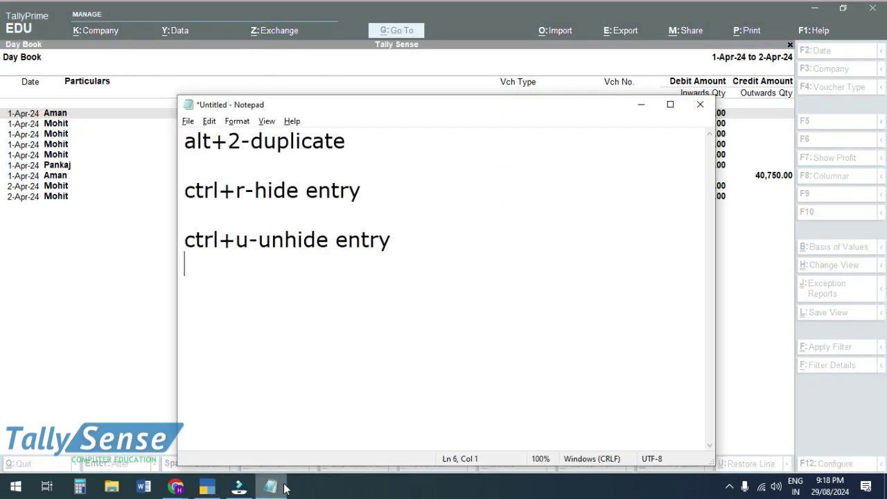
type("c")
- Return to the Day Book, request deletion of payment voucher 1 and decline the confirmation
left_click(284, 488)
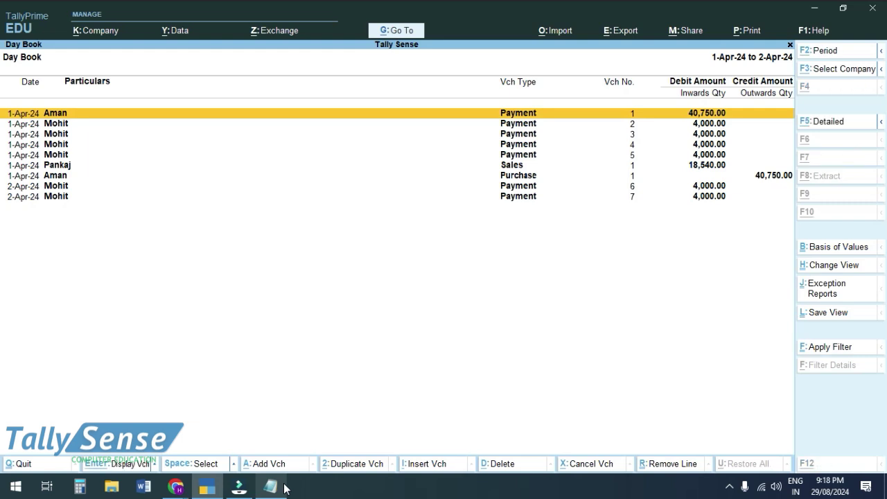
key("alt+d")
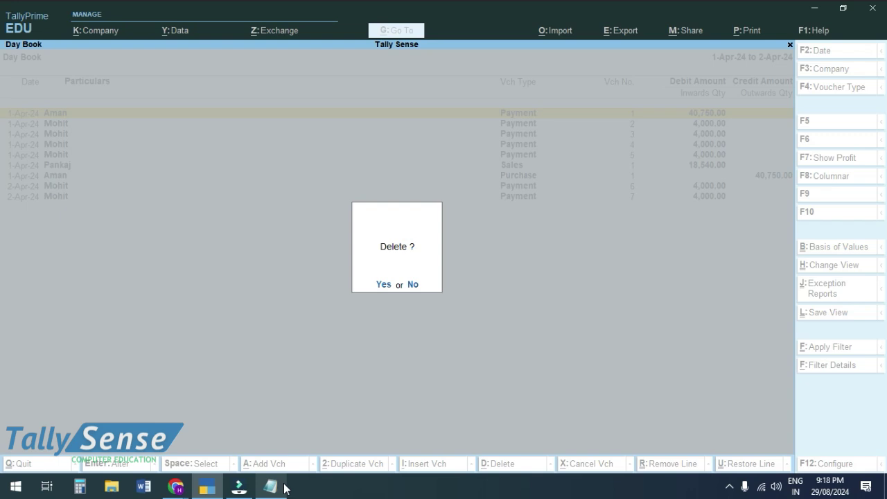
key("n")
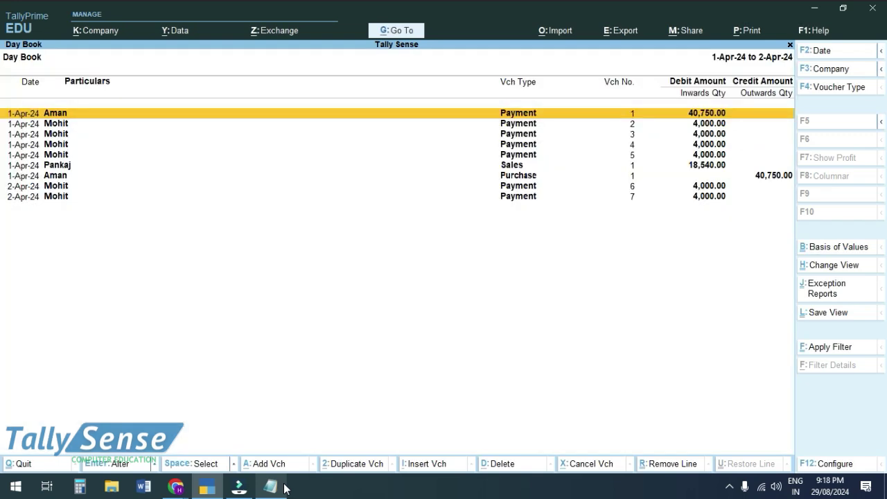
- Complete the last Notepad line as "ctrl+space-all select" and return to the TallyPrime Day Book
key("alt+Tab")
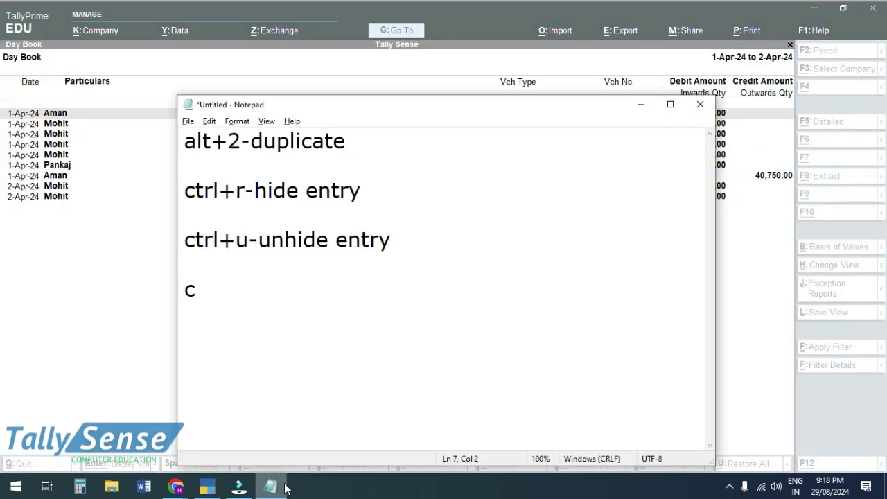
type("trl")
key("BackSpace")
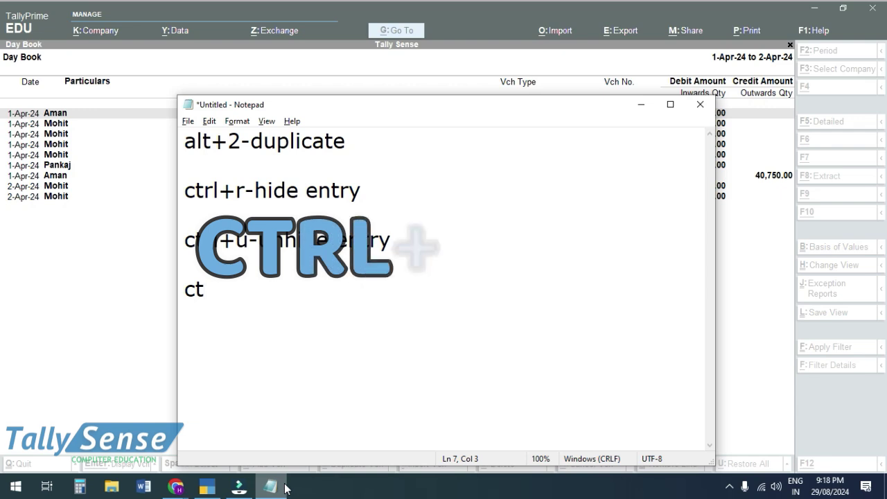
type("rl+")
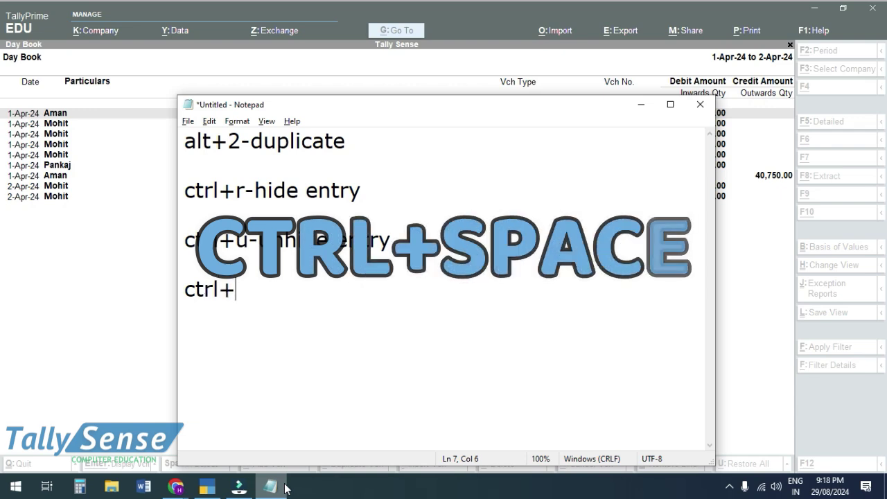
type("space")
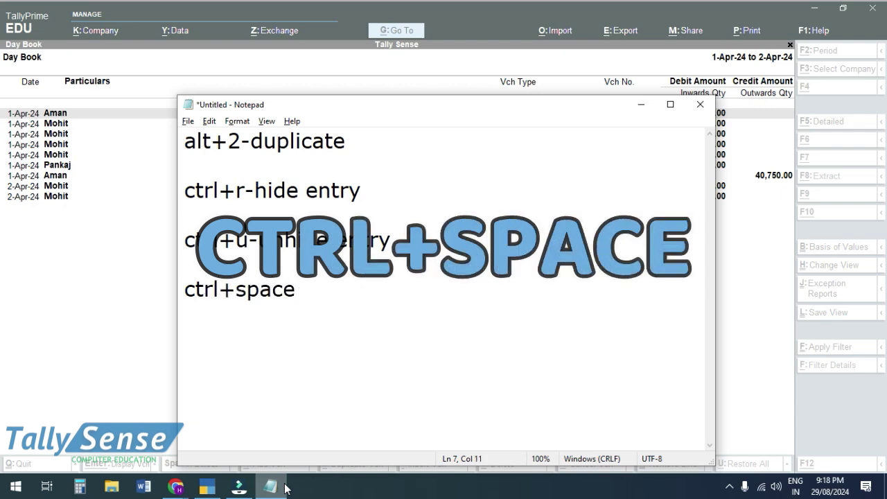
type("-all select")
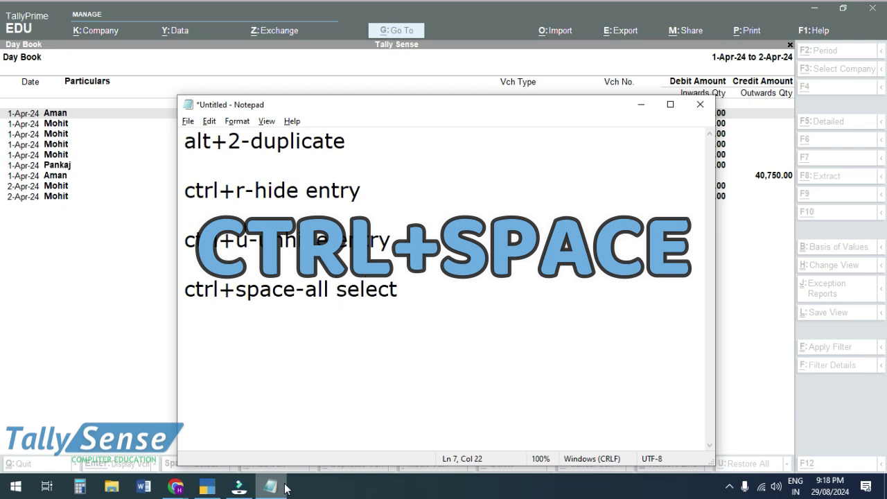
key("alt")
left_click(284, 489)
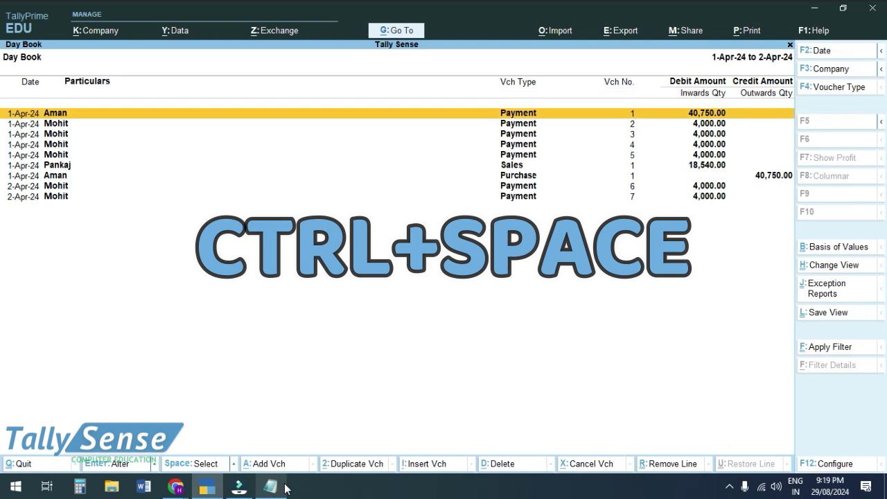
- Select all Day Book vouchers at once, request deletion of the selection and decline the confirmation
key("ctrl+space")
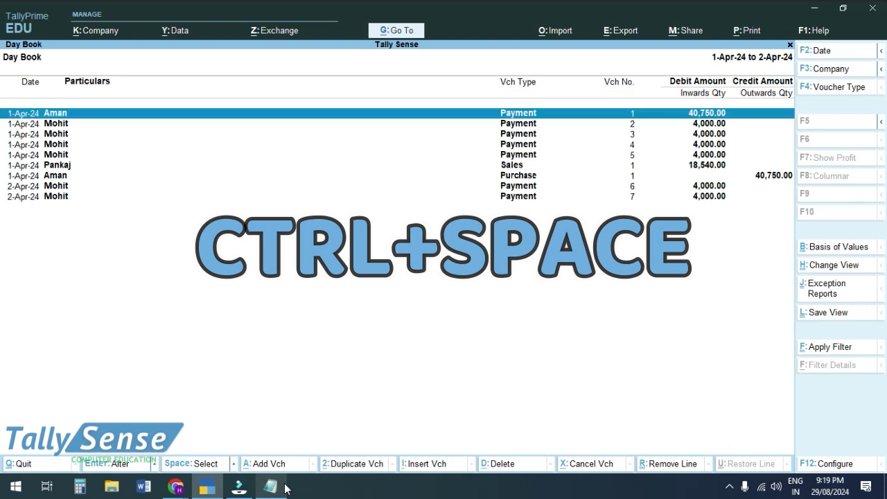
key("ctrl+space")
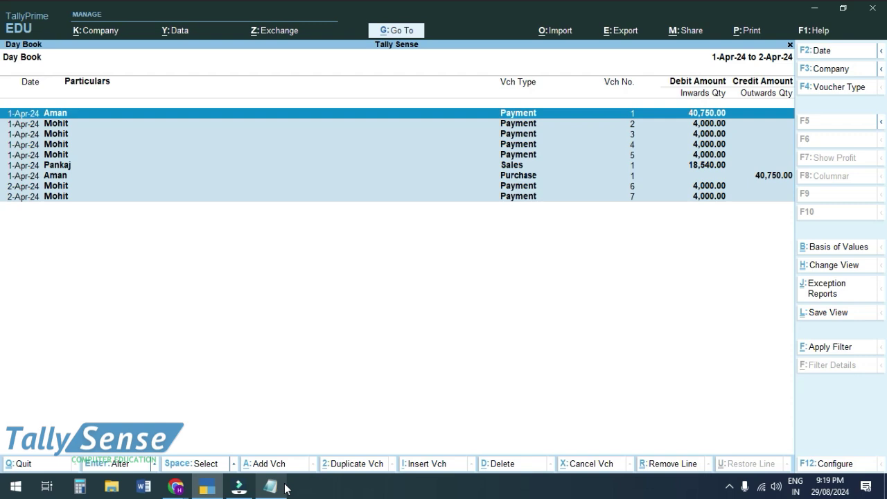
key("alt")
key("alt+d")
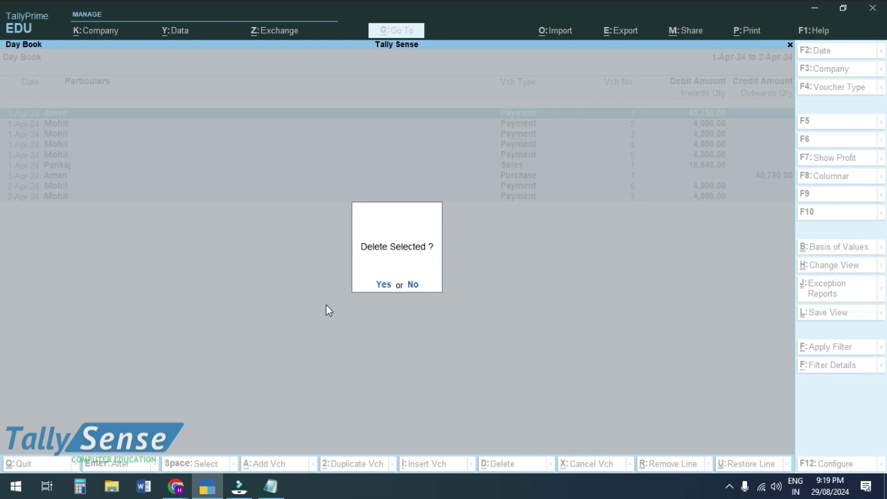
key("n")
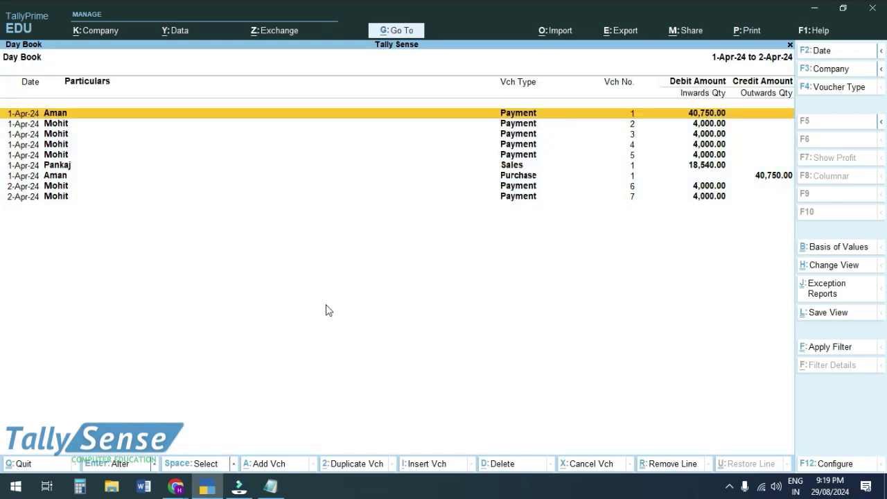
- Select payment vouchers 1, 3 and 6 plus sales voucher 1 in the Day Book, and delete them together
key("space")
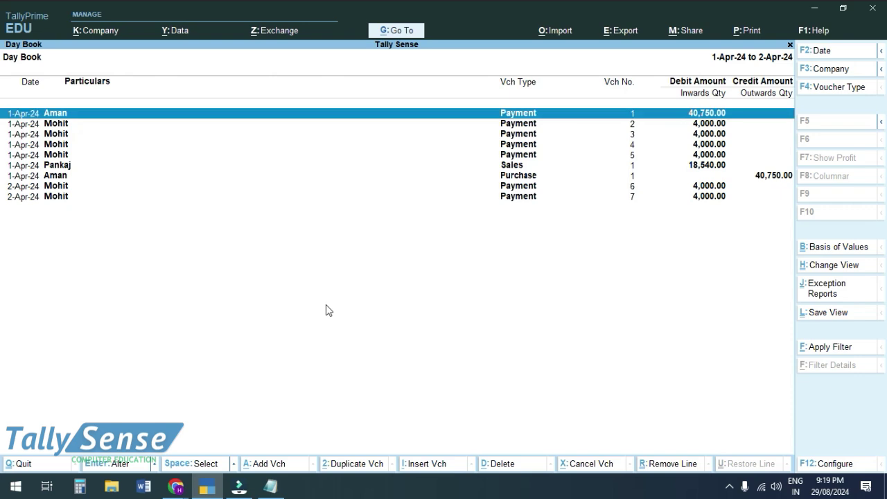
key("Down")
key("Down")
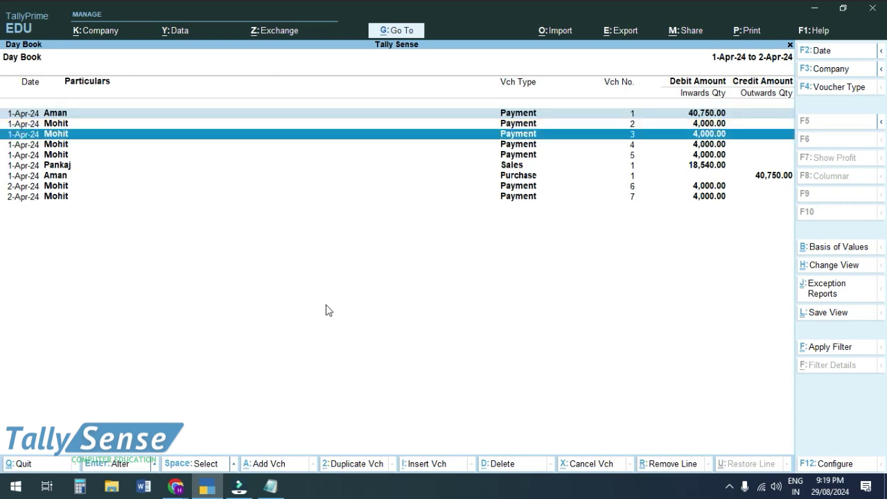
key("space")
key("Down")
key("Down")
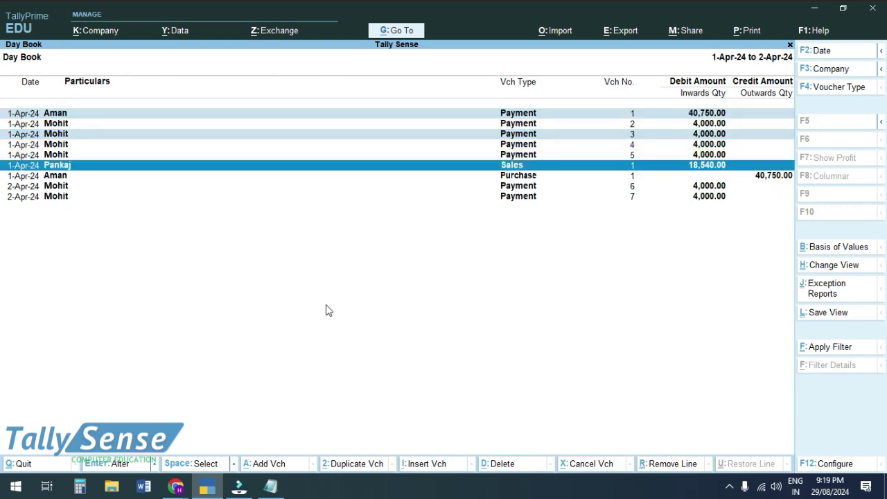
key("space")
key("Down")
key("Down")
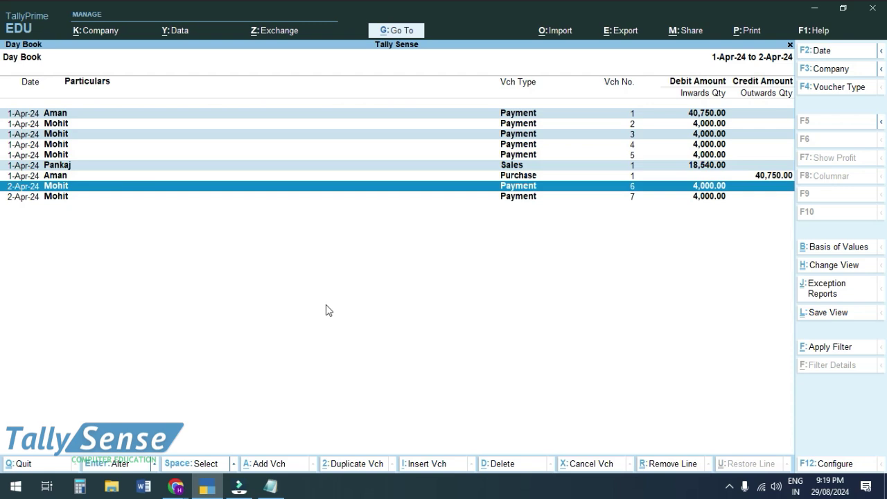
key("space")
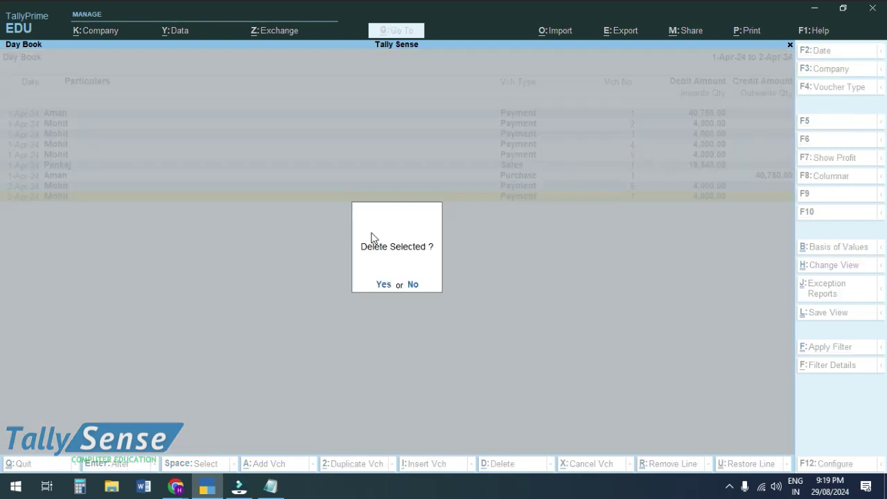
key("alt+d")
key("y")
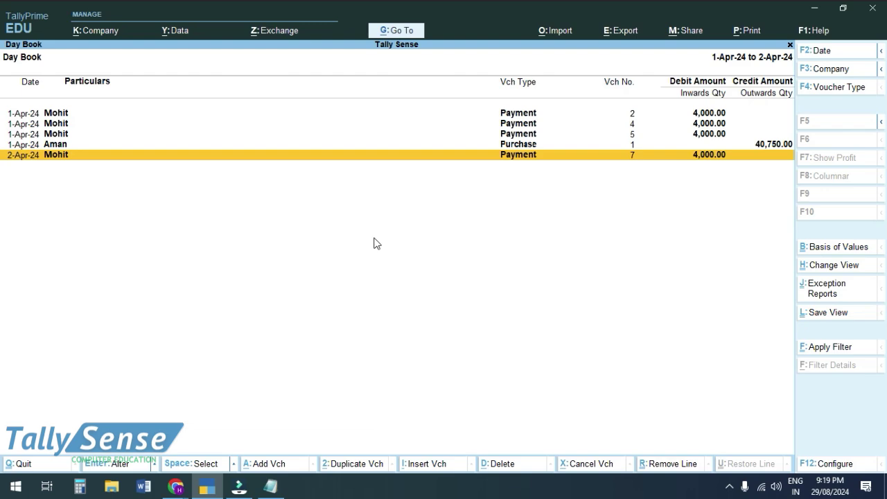
- Review the shortcut notes in Notepad, and switch to the browser to show the lesson topics slide
key("alt+Tab")
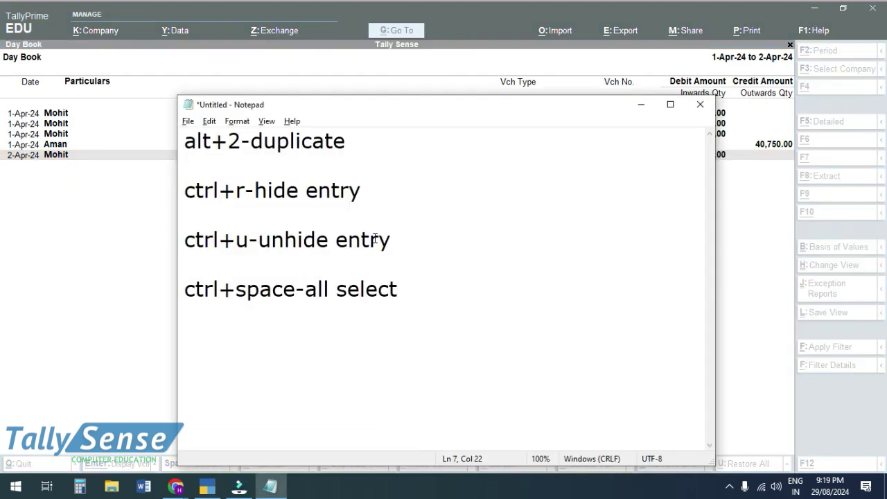
key("alt+Tab")
key("alt+Tab")
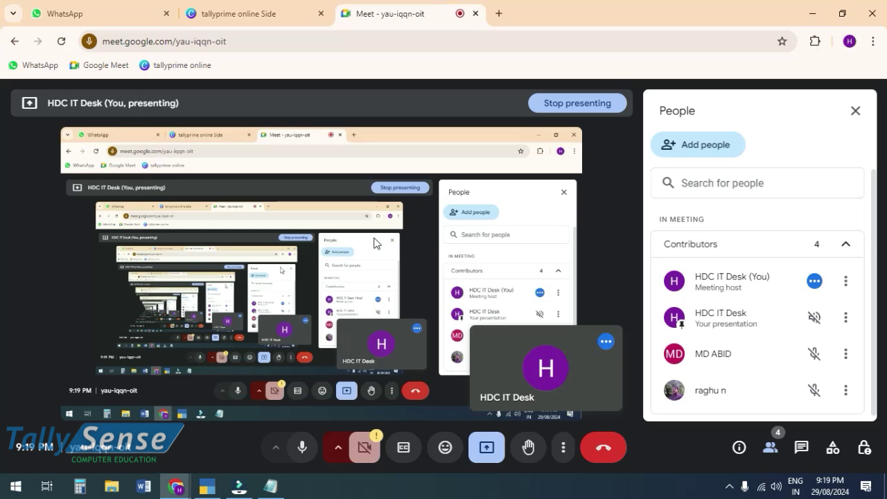
left_click(281, 15)
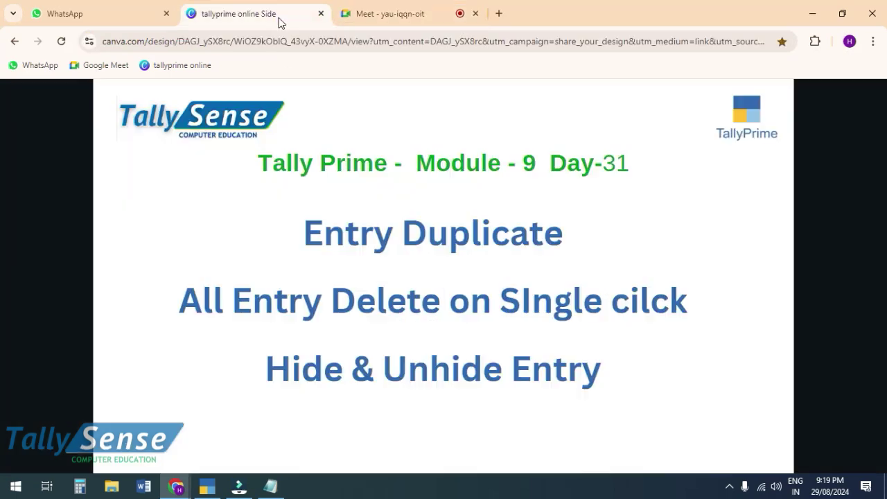